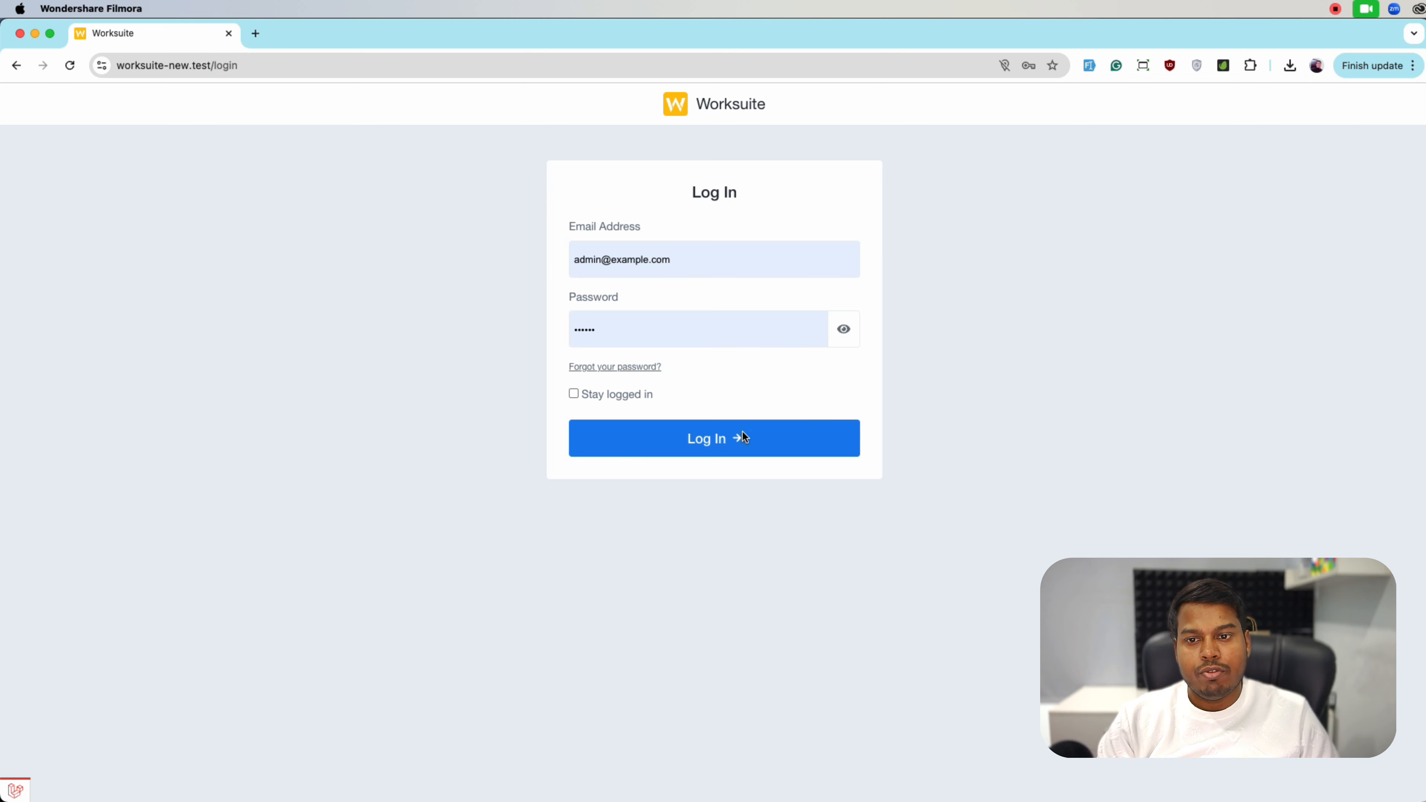
Log in with the prefilled credentials and open the company's settings
{"action": "left_click", "coordinate": [735, 447]}
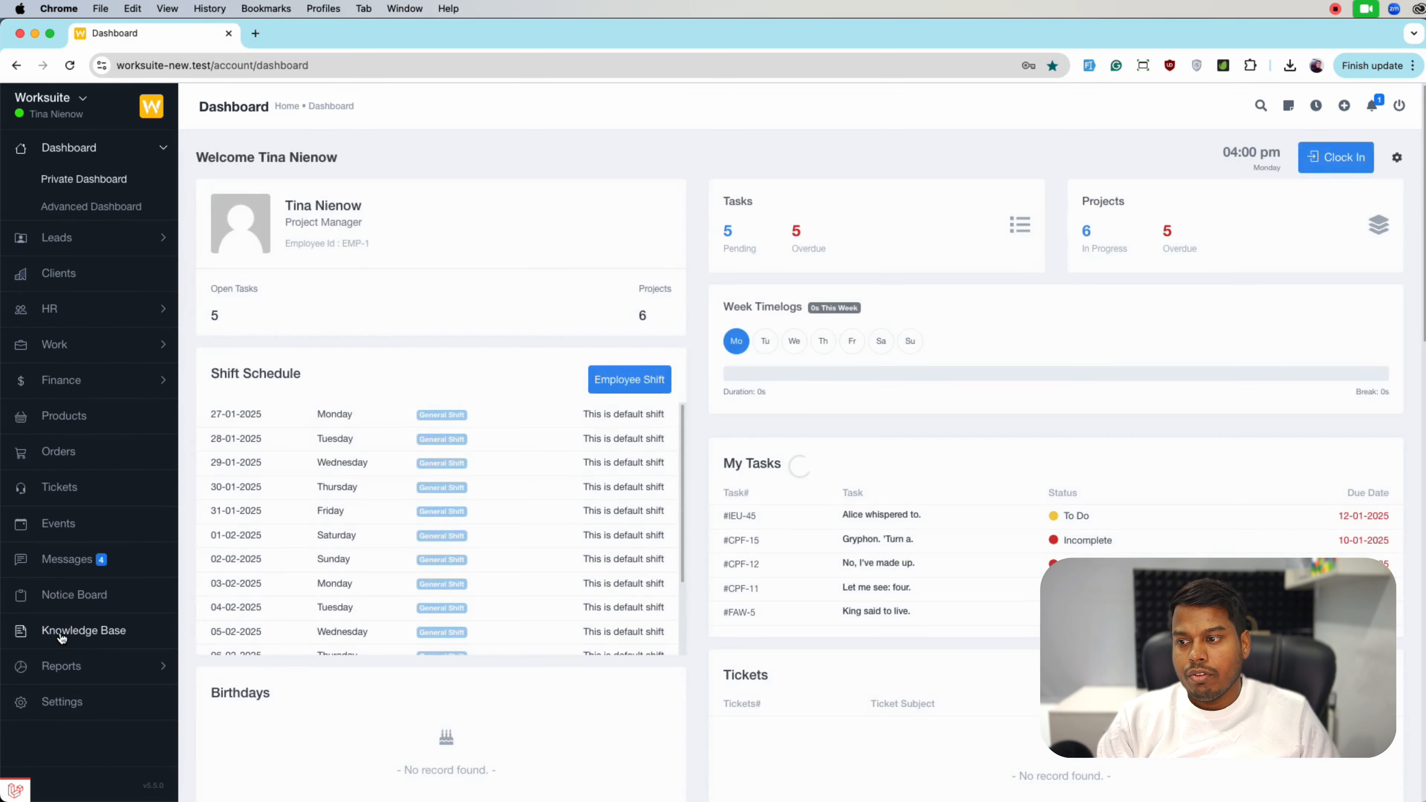
{"action": "scroll", "coordinate": [50, 708], "scroll_direction": "down", "scroll_amount": 8}
{"action": "left_click", "coordinate": [49, 709]}
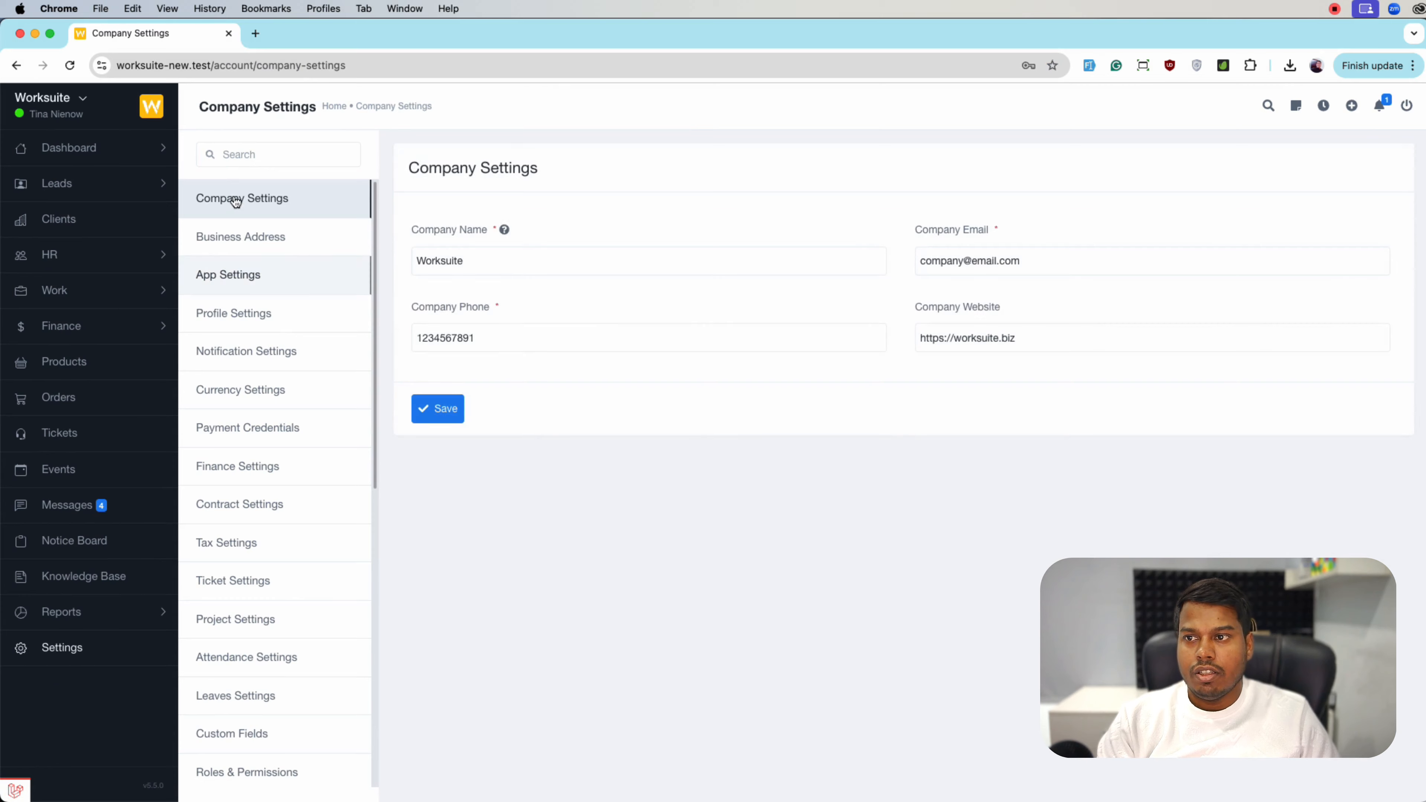
Search the settings for "module" and show the custom modules in Module Settings
{"action": "left_click", "coordinate": [227, 155]}
{"action": "type", "text": "module"}
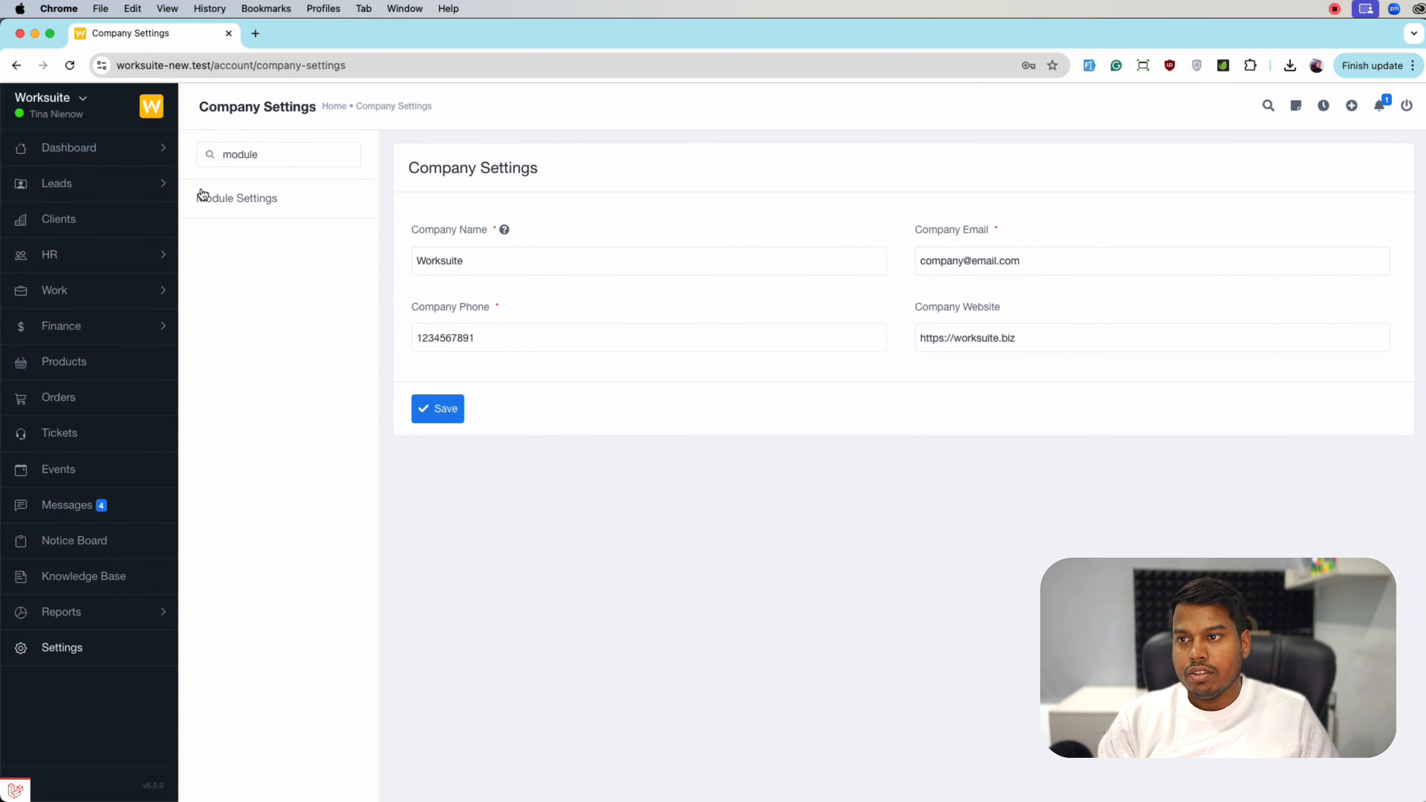
{"action": "left_click", "coordinate": [216, 201]}
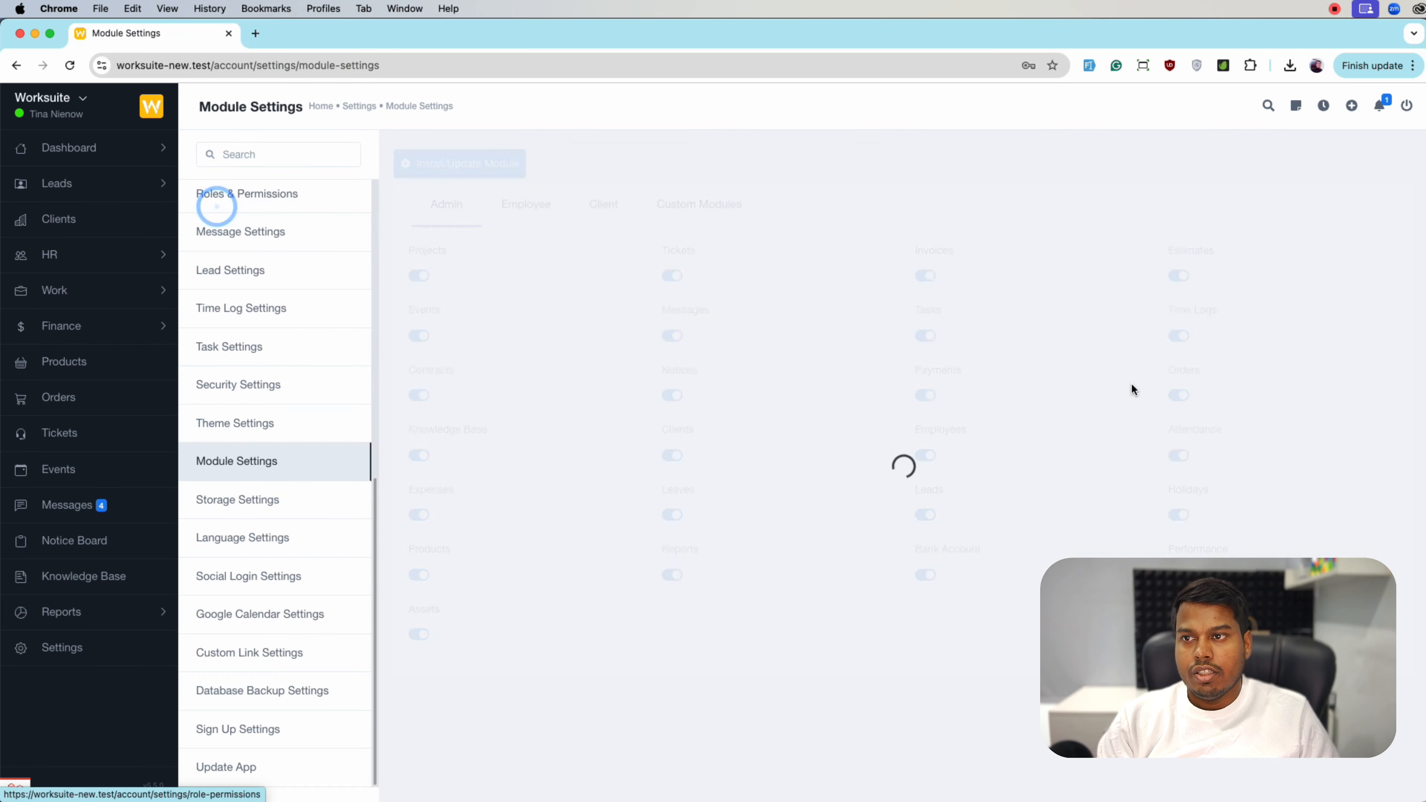
{"action": "left_click", "coordinate": [717, 212]}
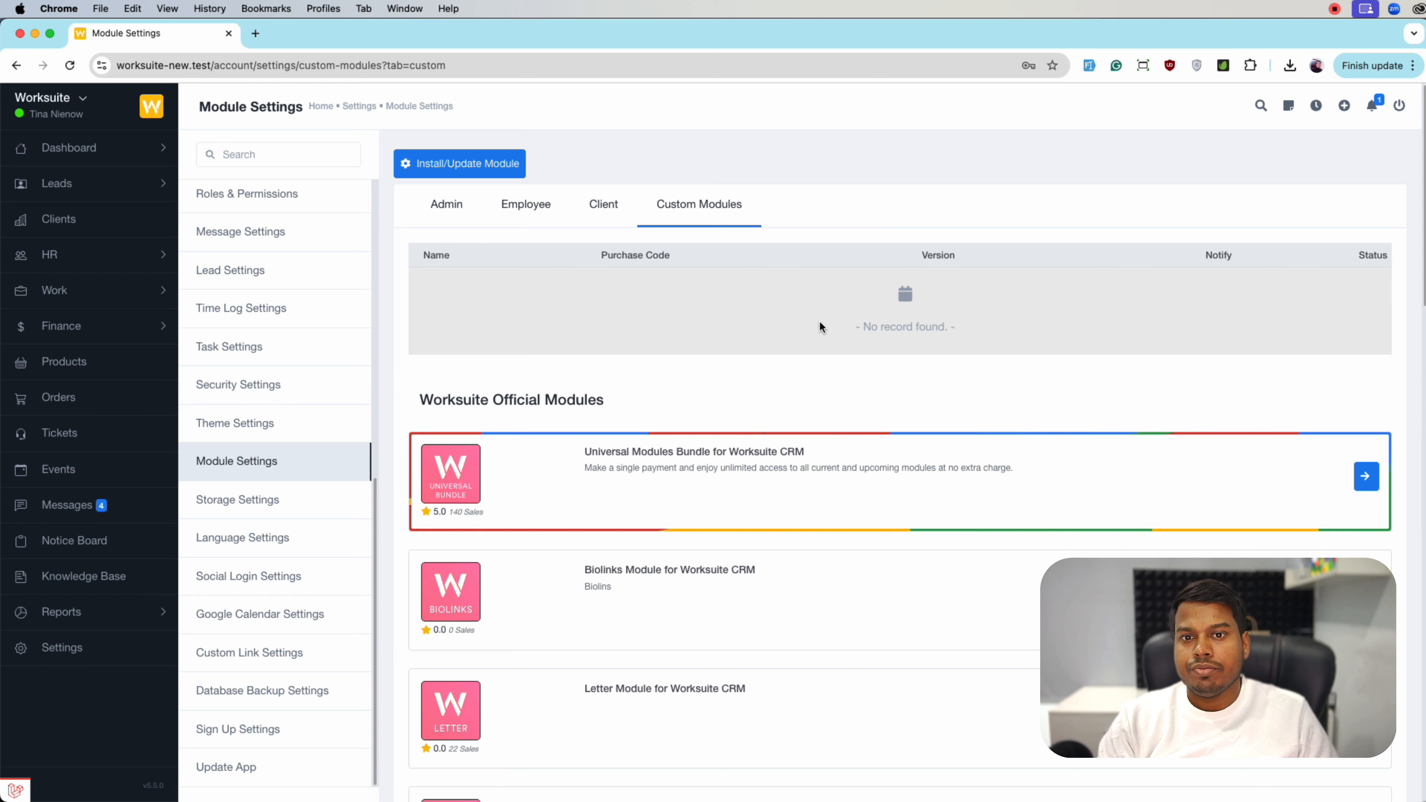
Upload codecanyon-4zNvaf9C-asset-management-module-for-worksuite-crm.zip from Downloads to install the Asset module
{"action": "left_click", "coordinate": [498, 170]}
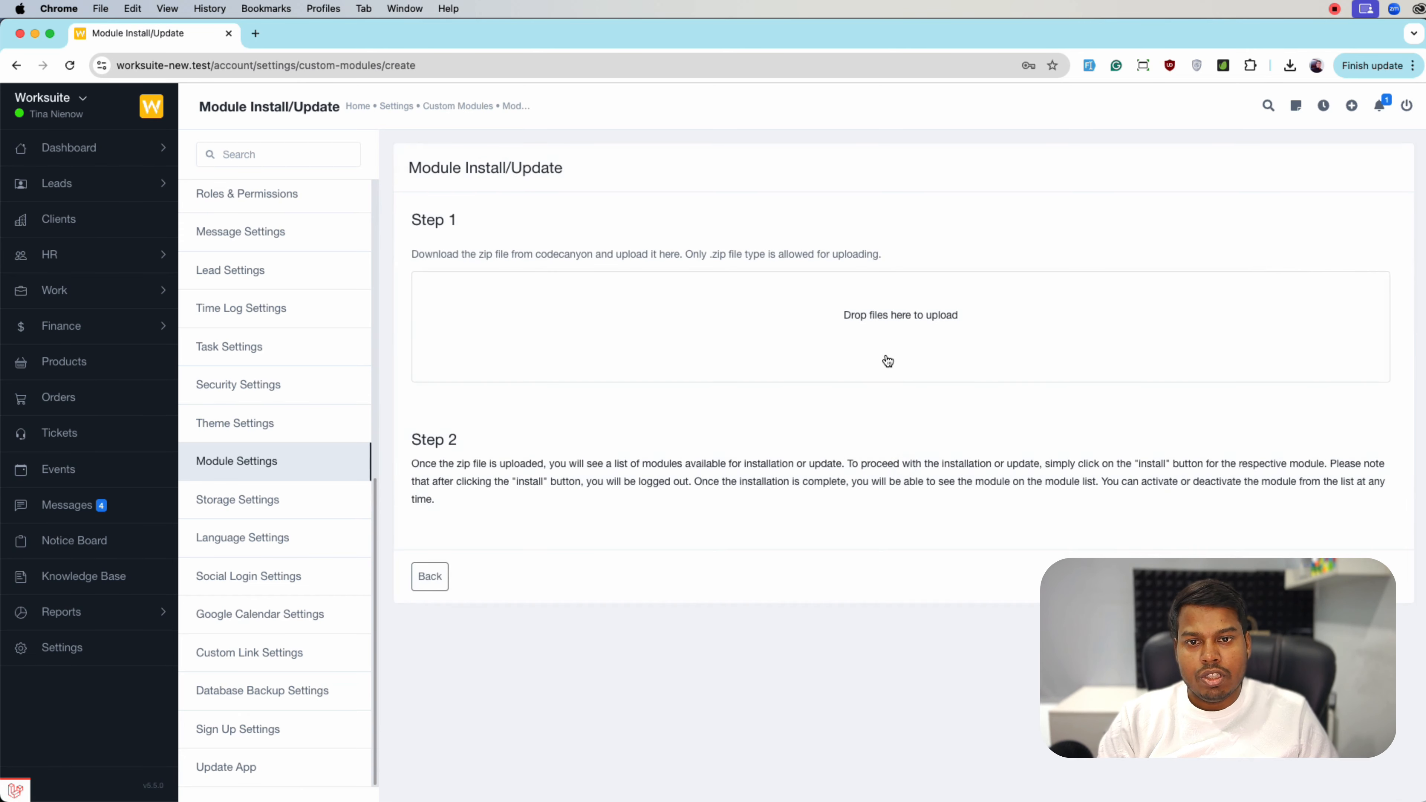
{"action": "left_click", "coordinate": [884, 343]}
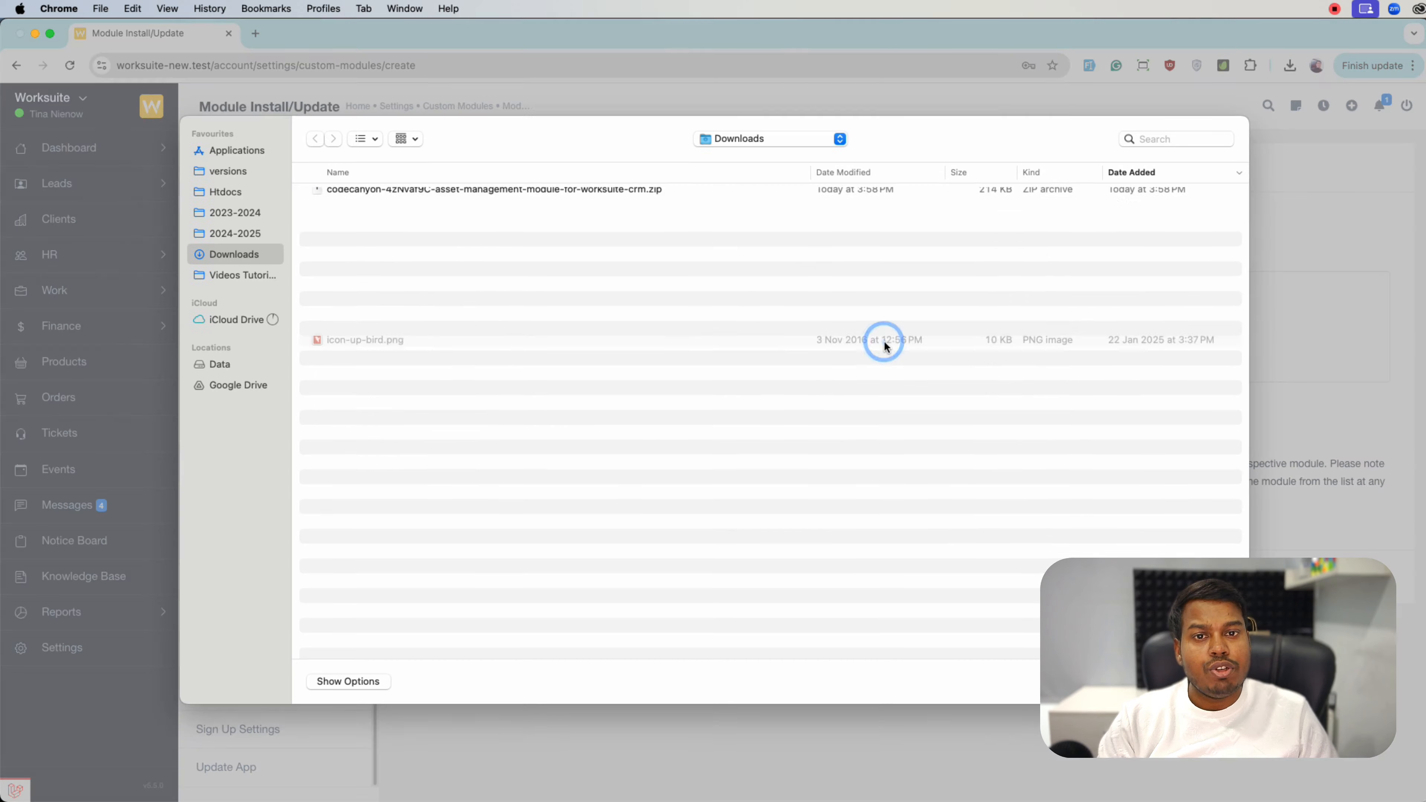
{"action": "left_click", "coordinate": [479, 195]}
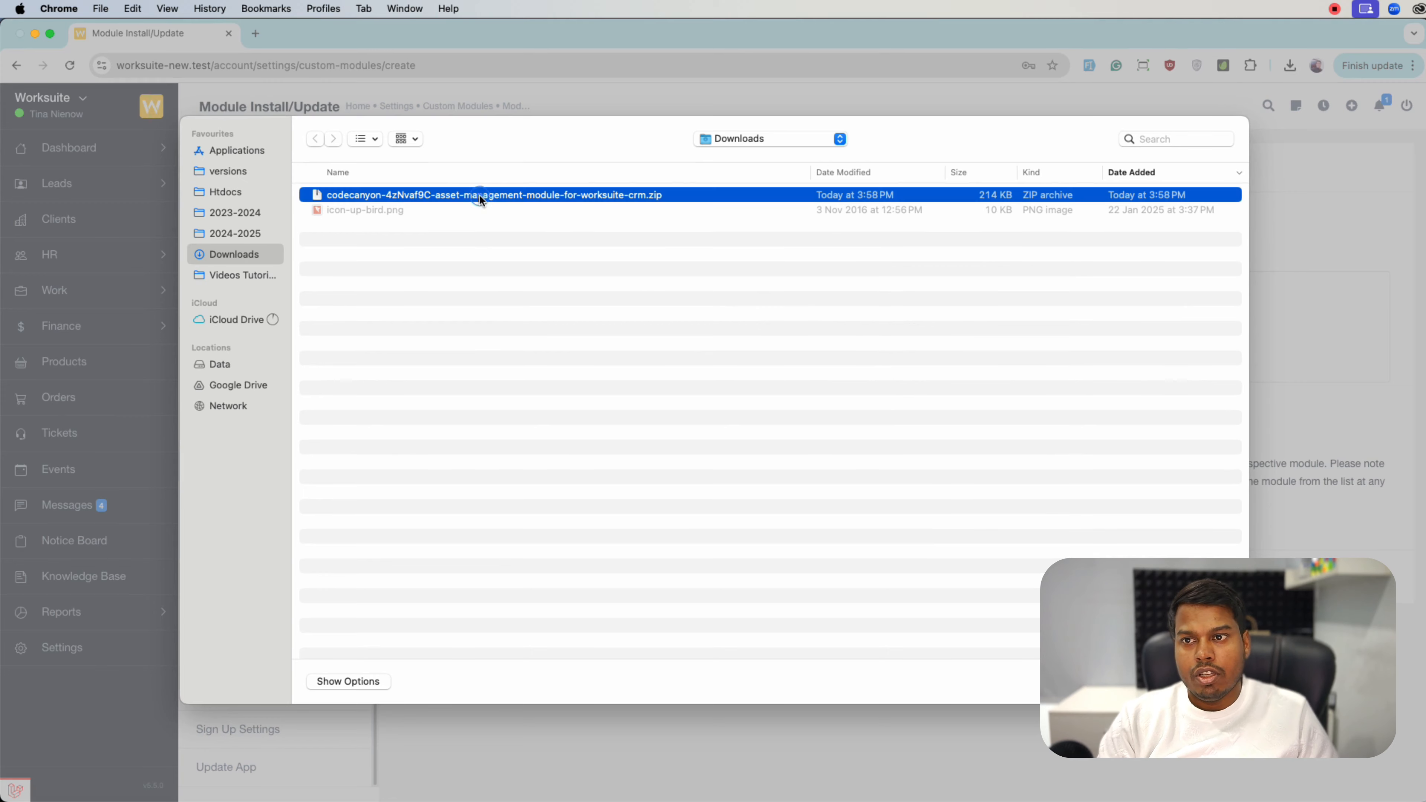
{"action": "key", "text": "Return"}
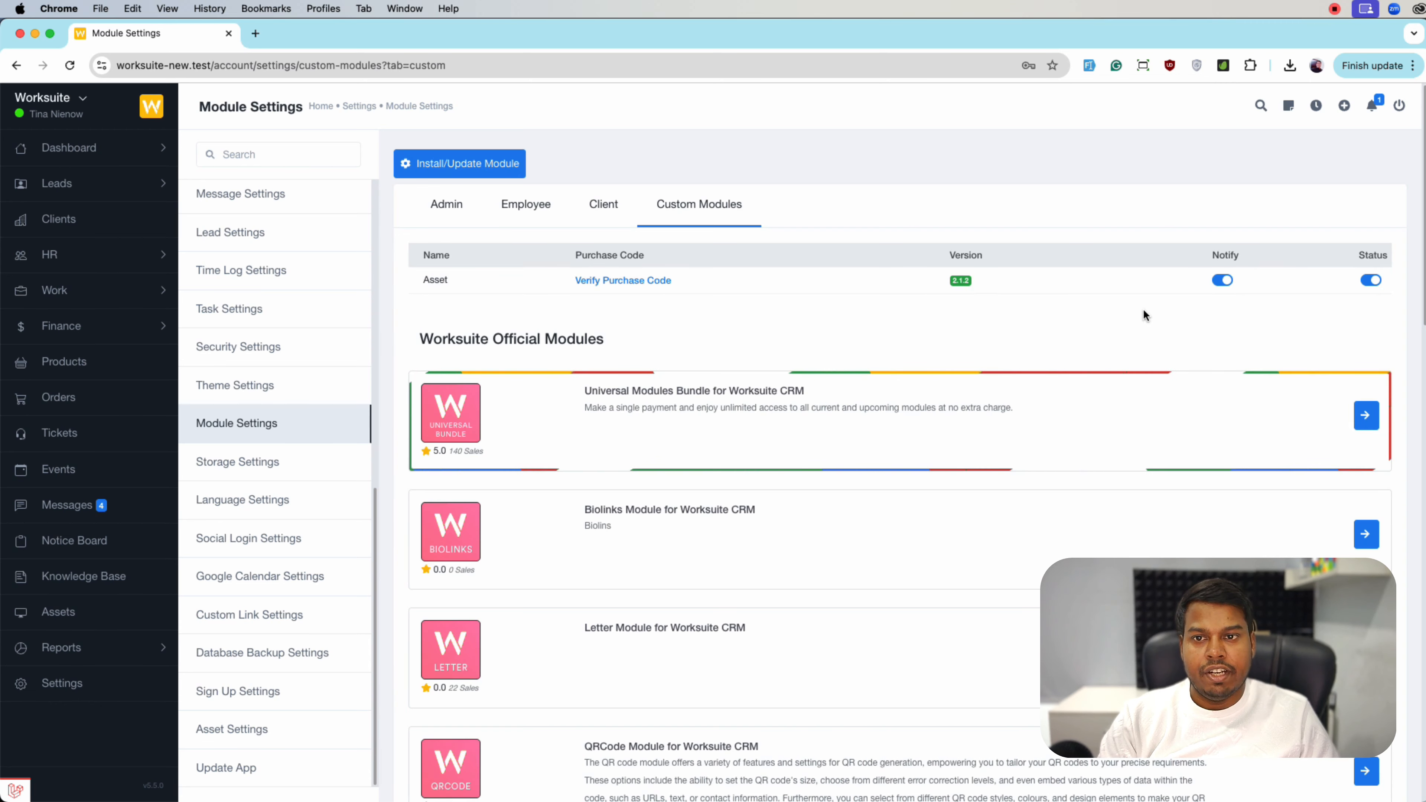
View the purchase code verification form for the Asset module and dismiss it without verifying
{"action": "left_click", "coordinate": [621, 280]}
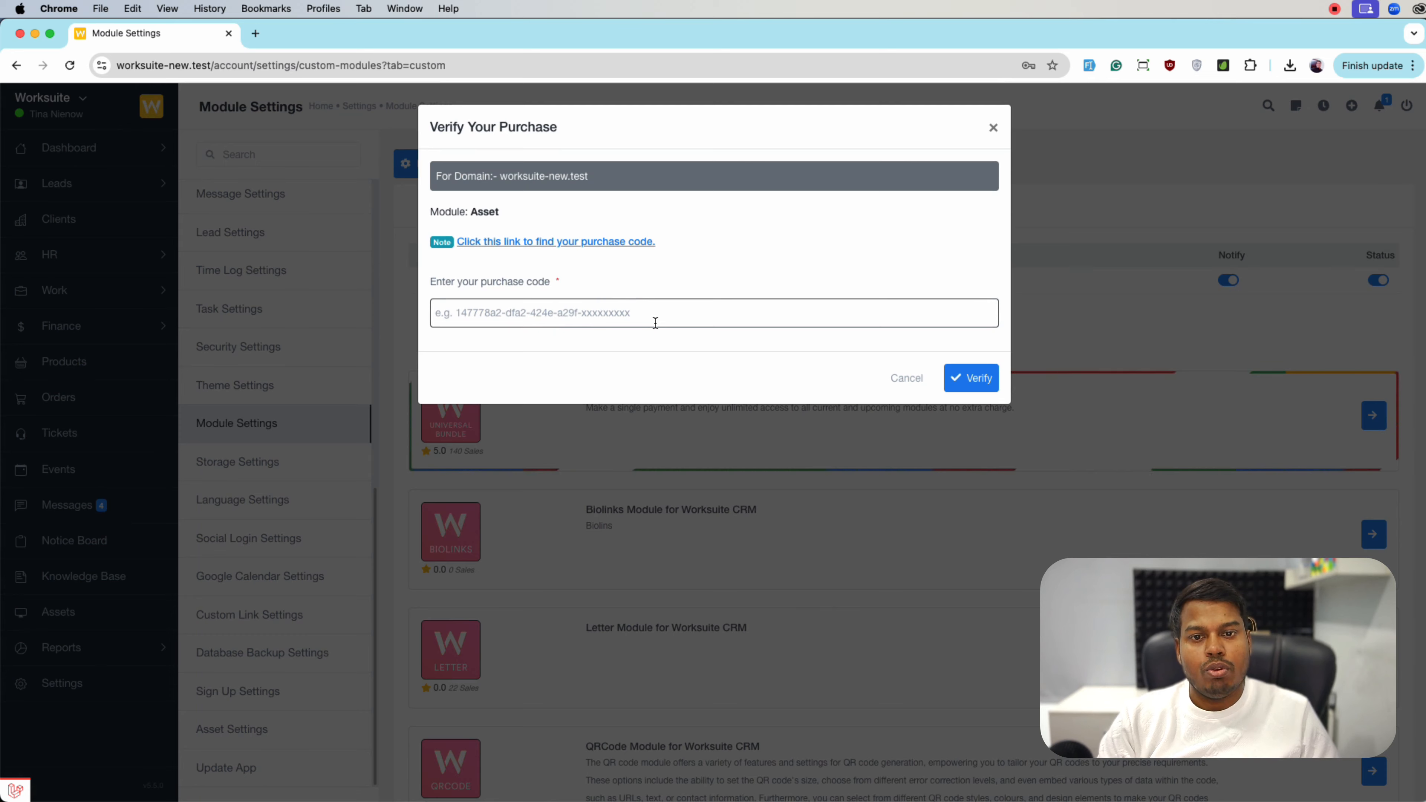
{"action": "left_click", "coordinate": [889, 388]}
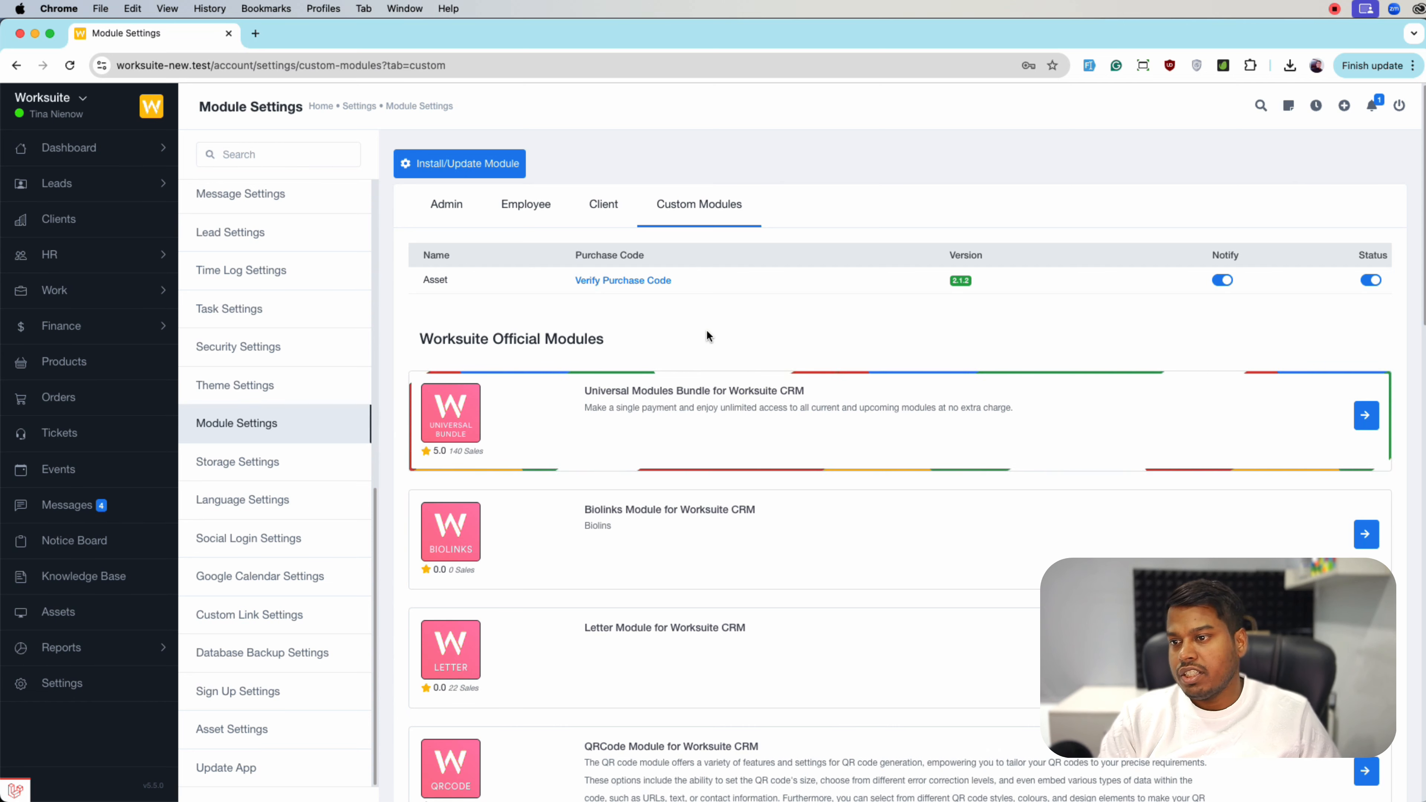
Search the settings for "asse" and open Asset Settings
{"action": "left_click", "coordinate": [289, 150]}
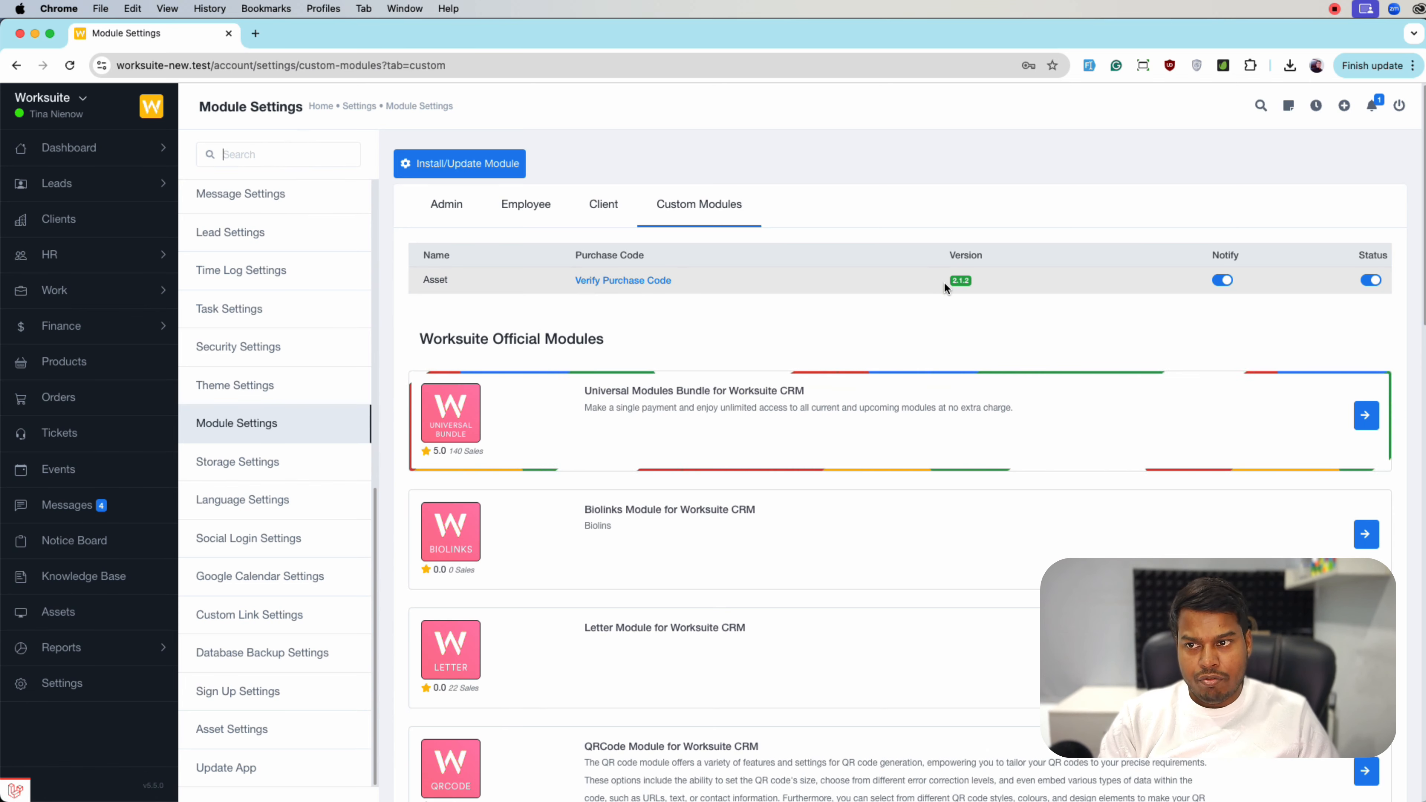
{"action": "type", "text": "as"}
{"action": "type", "text": "se"}
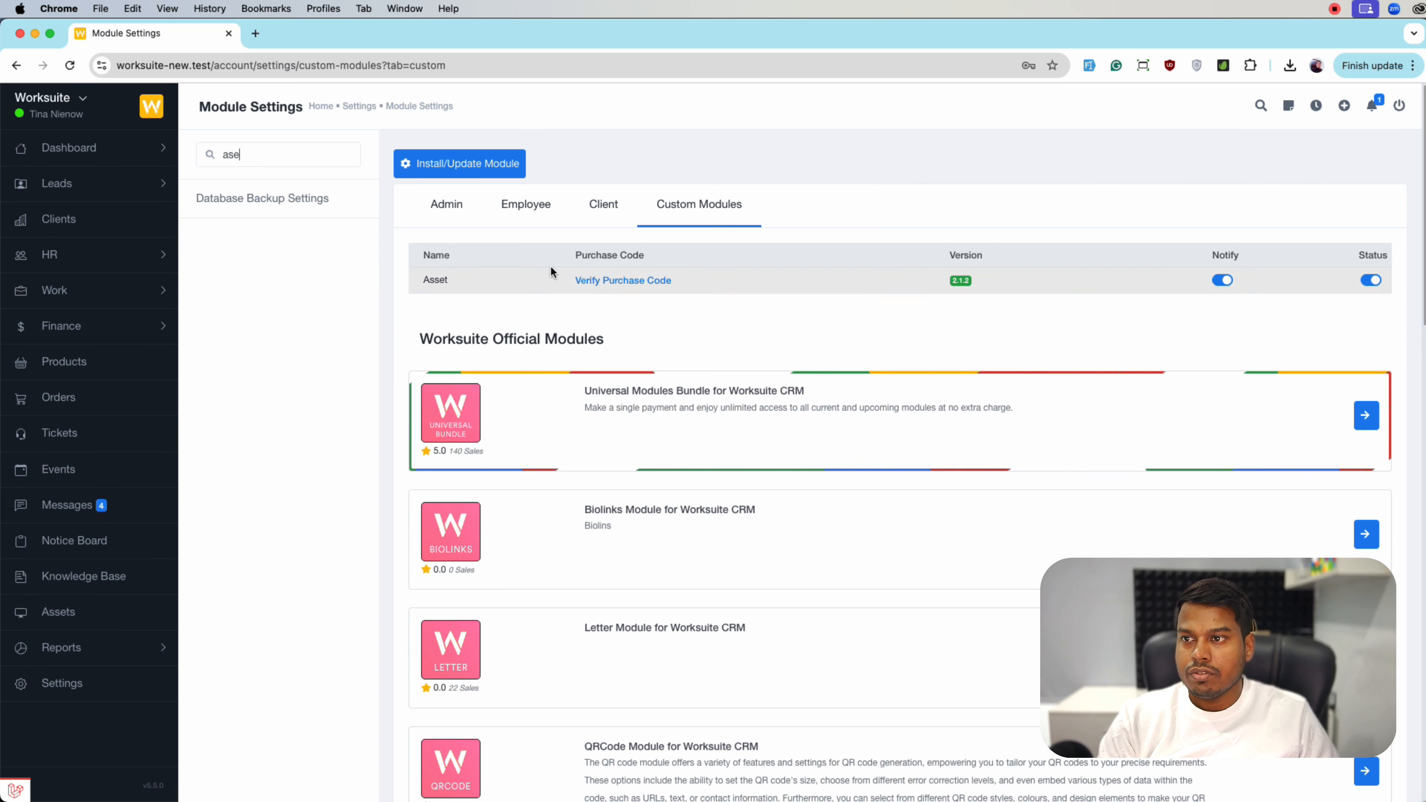
{"action": "type", "text": "t"}
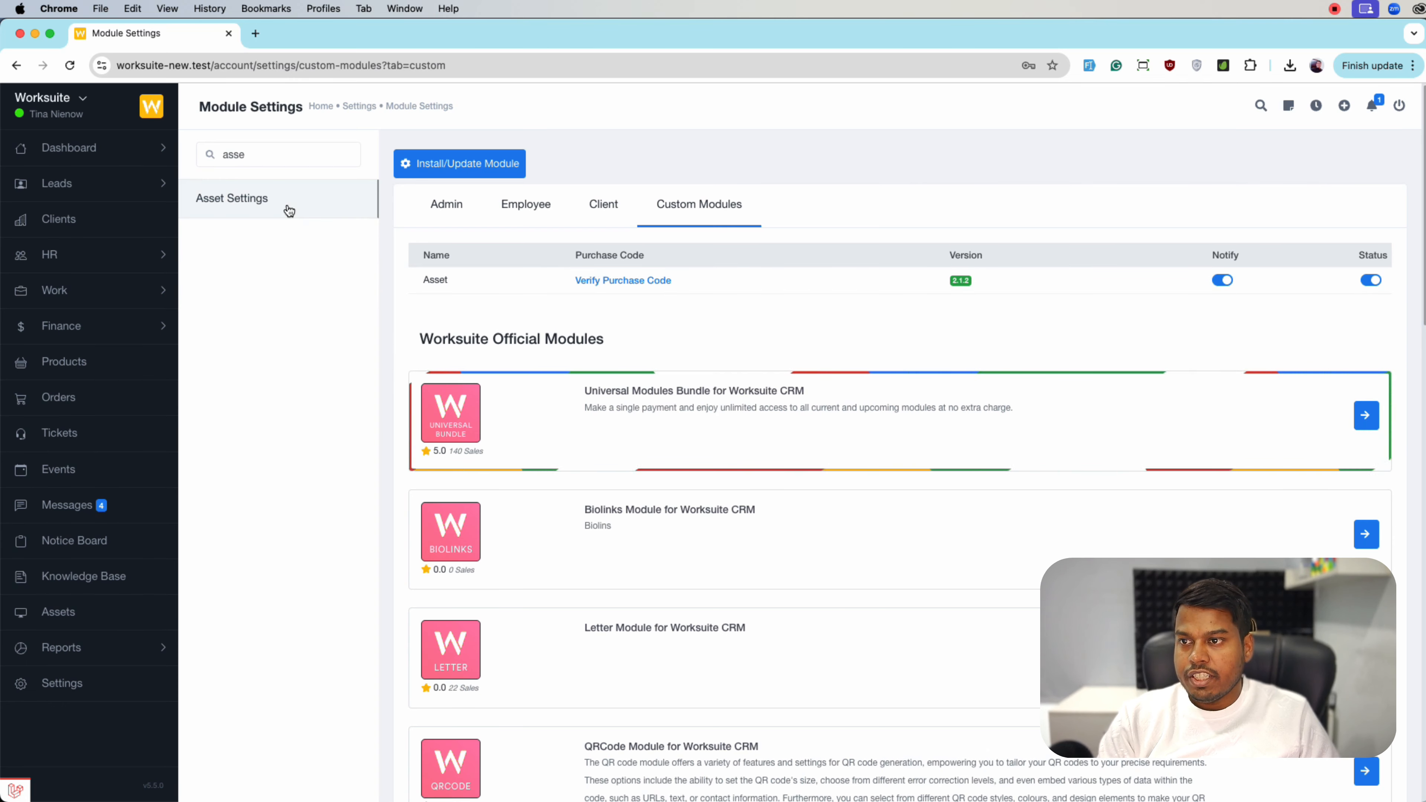
{"action": "left_click", "coordinate": [284, 198]}
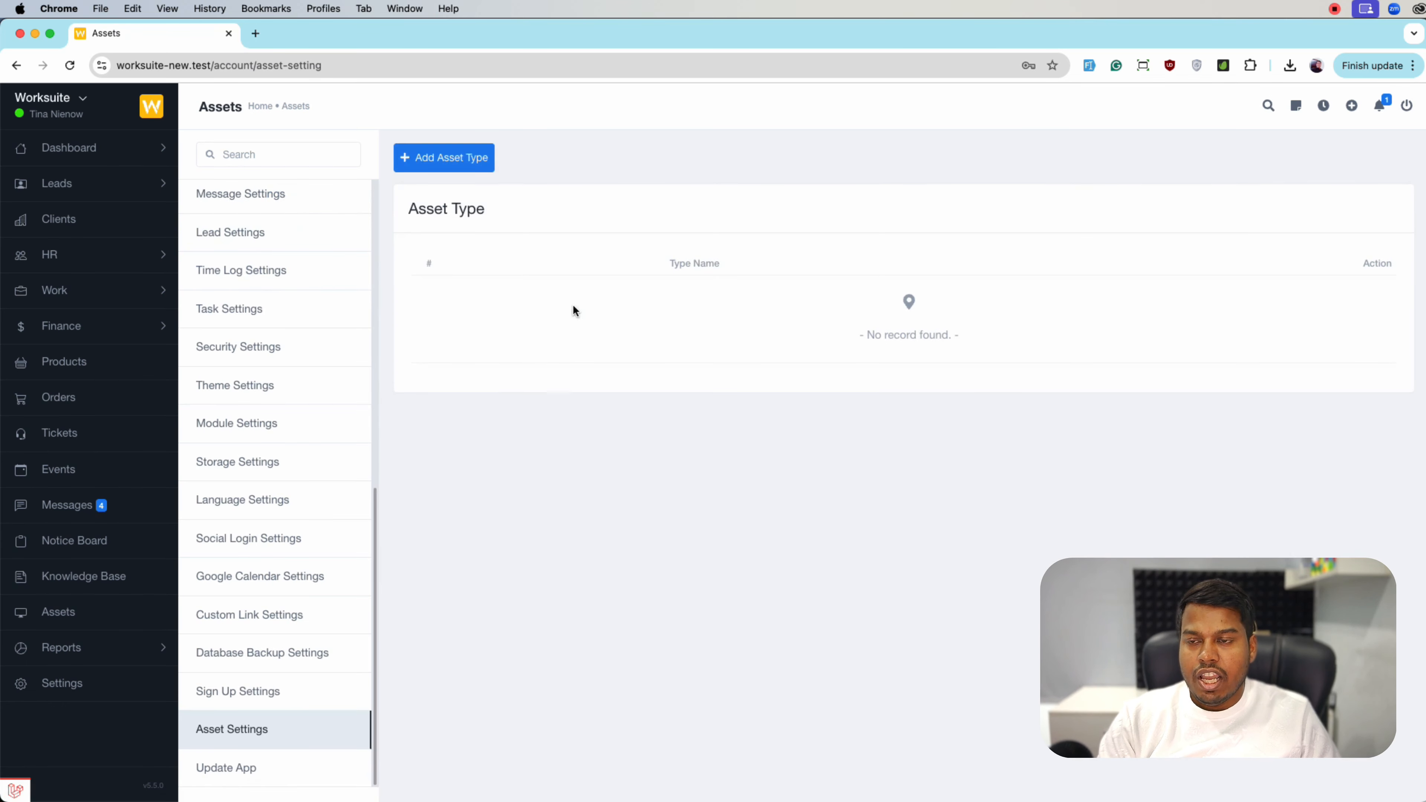
Add an asset type named Laptop and save it
{"action": "left_click", "coordinate": [465, 167]}
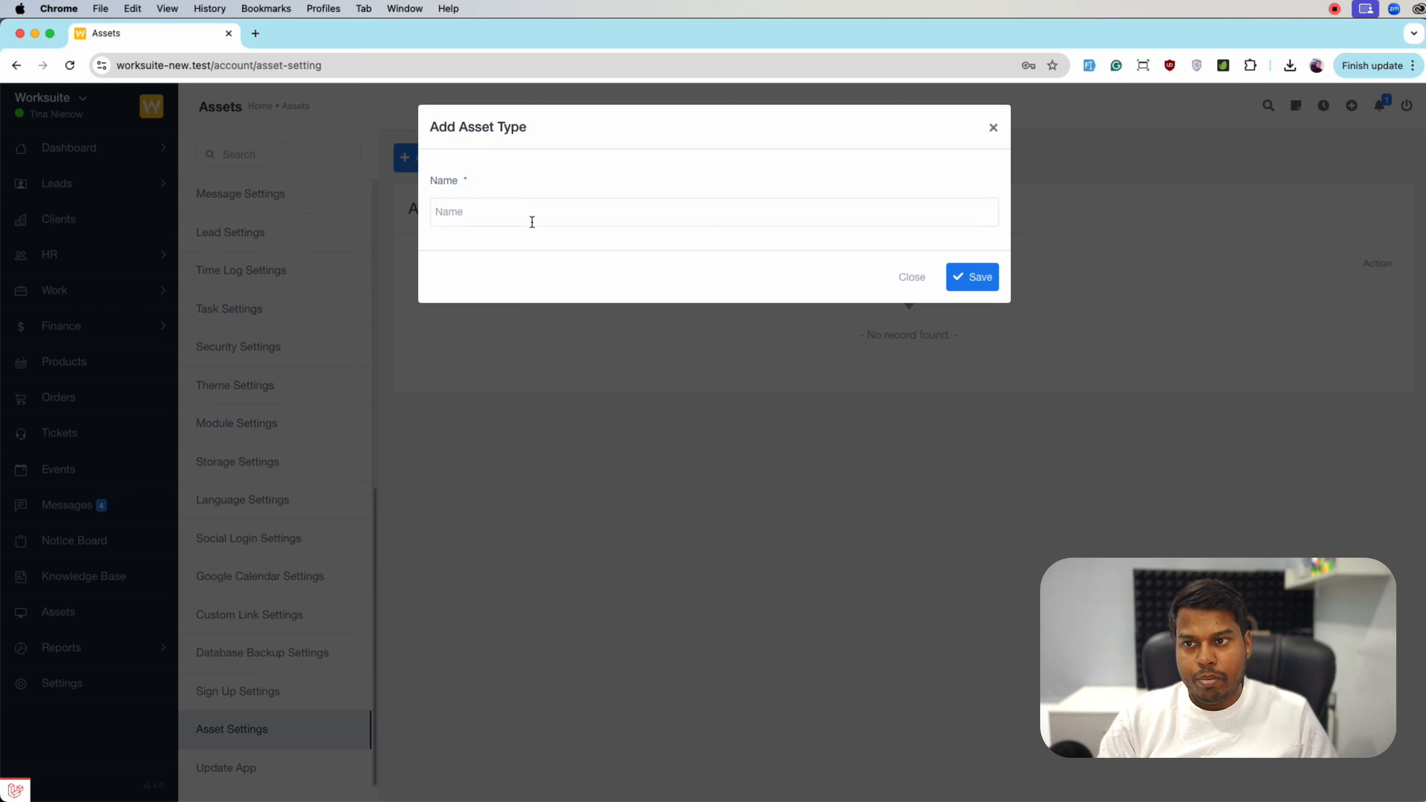
{"action": "left_click", "coordinate": [532, 220]}
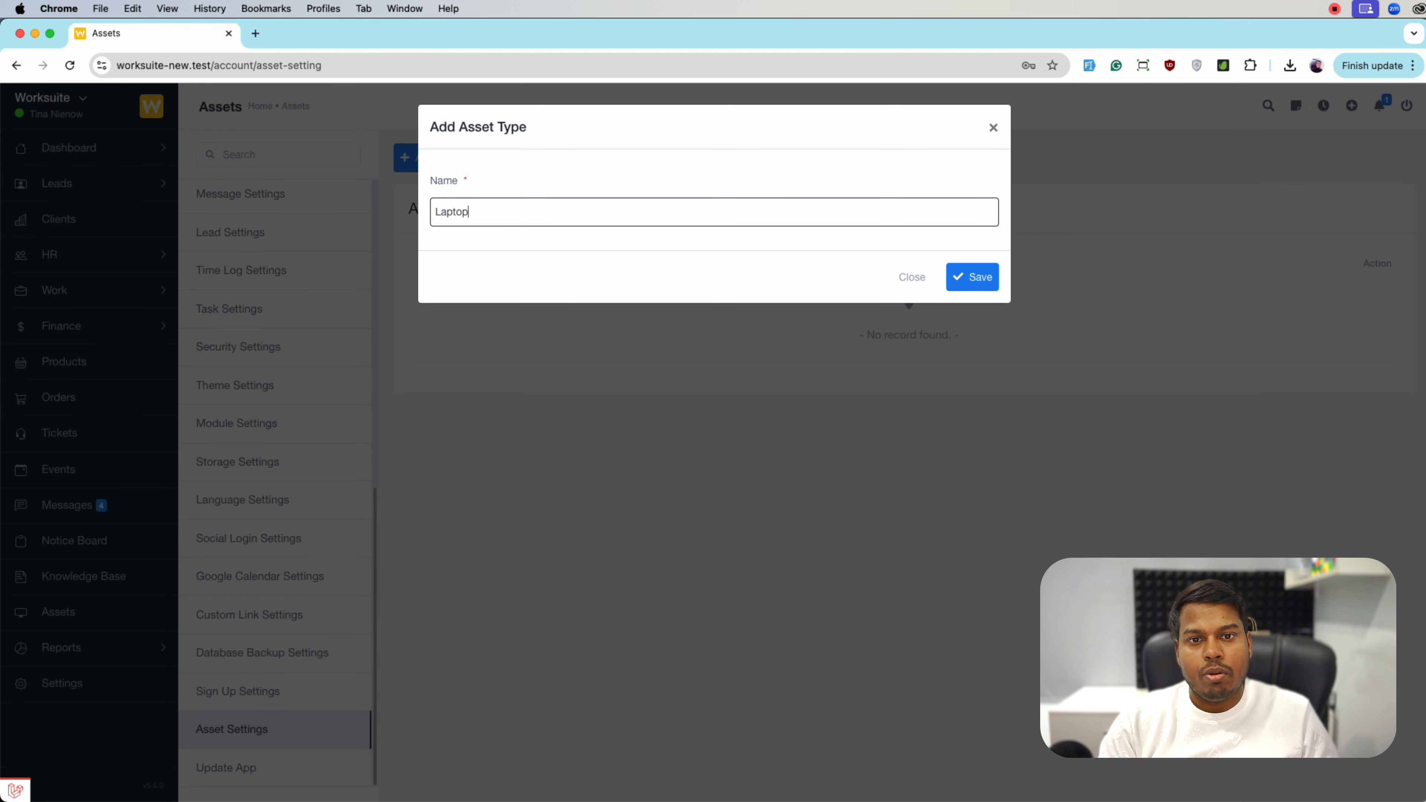
{"action": "left_click", "coordinate": [983, 287]}
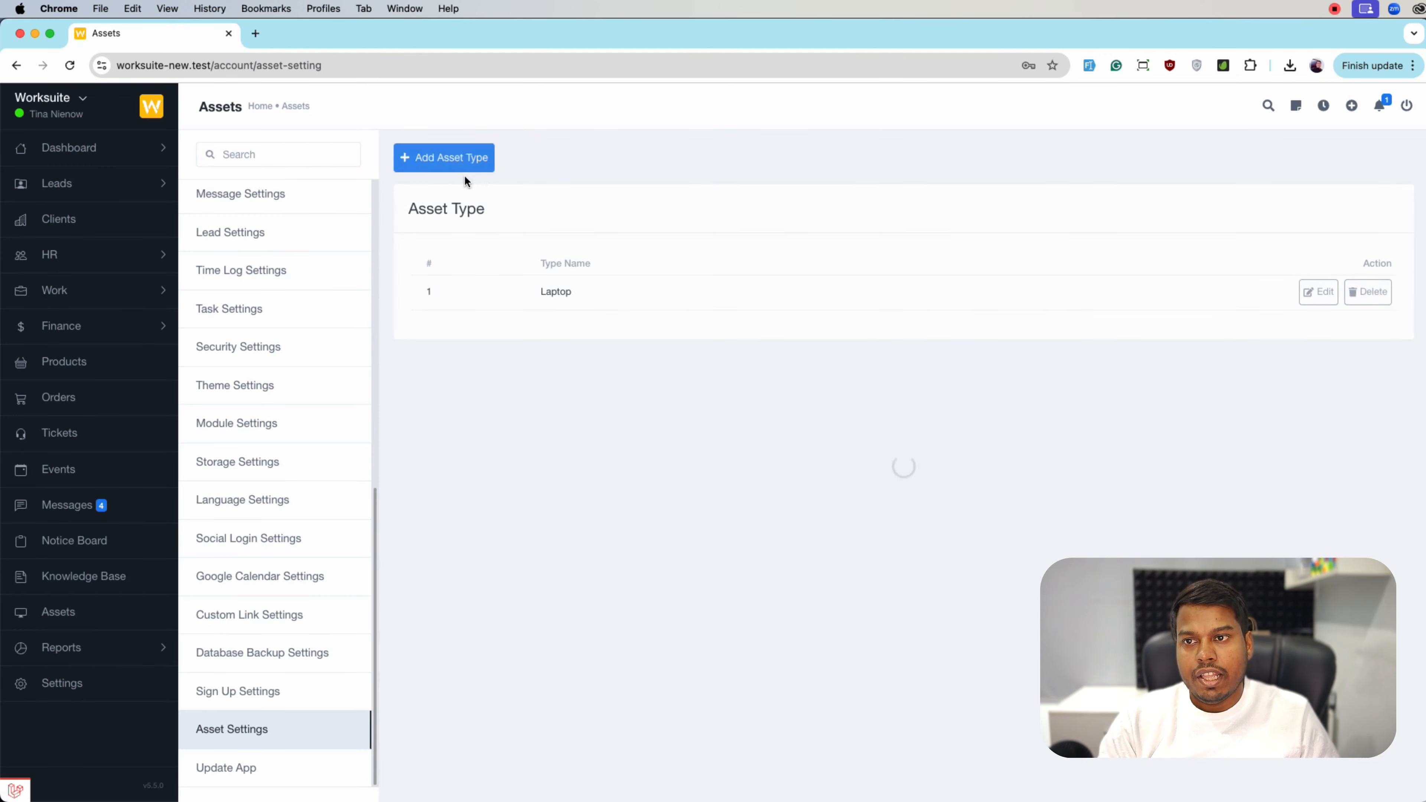
Add an asset type named Monitor and save it
{"action": "left_click", "coordinate": [463, 167]}
{"action": "left_click", "coordinate": [601, 227]}
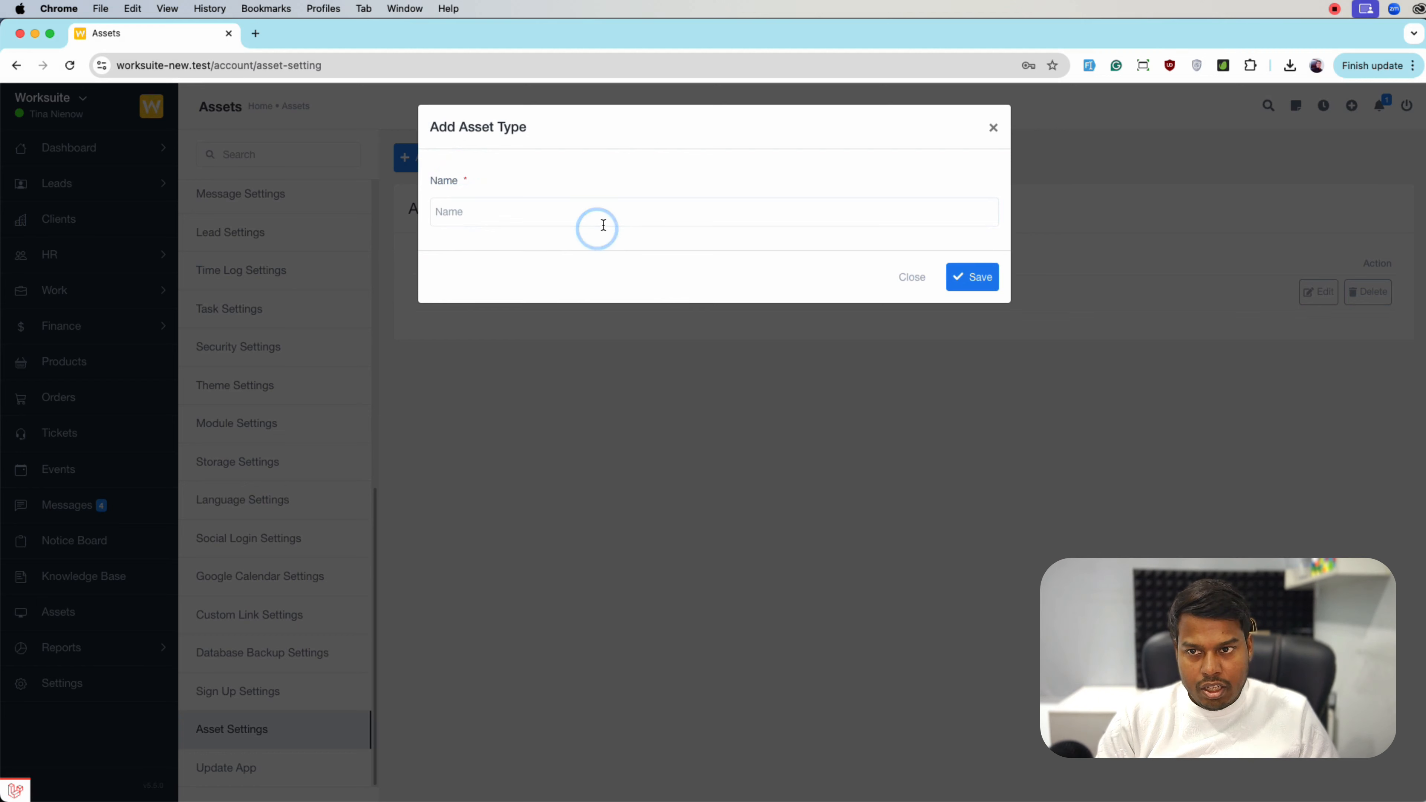
{"action": "left_click", "coordinate": [605, 217]}
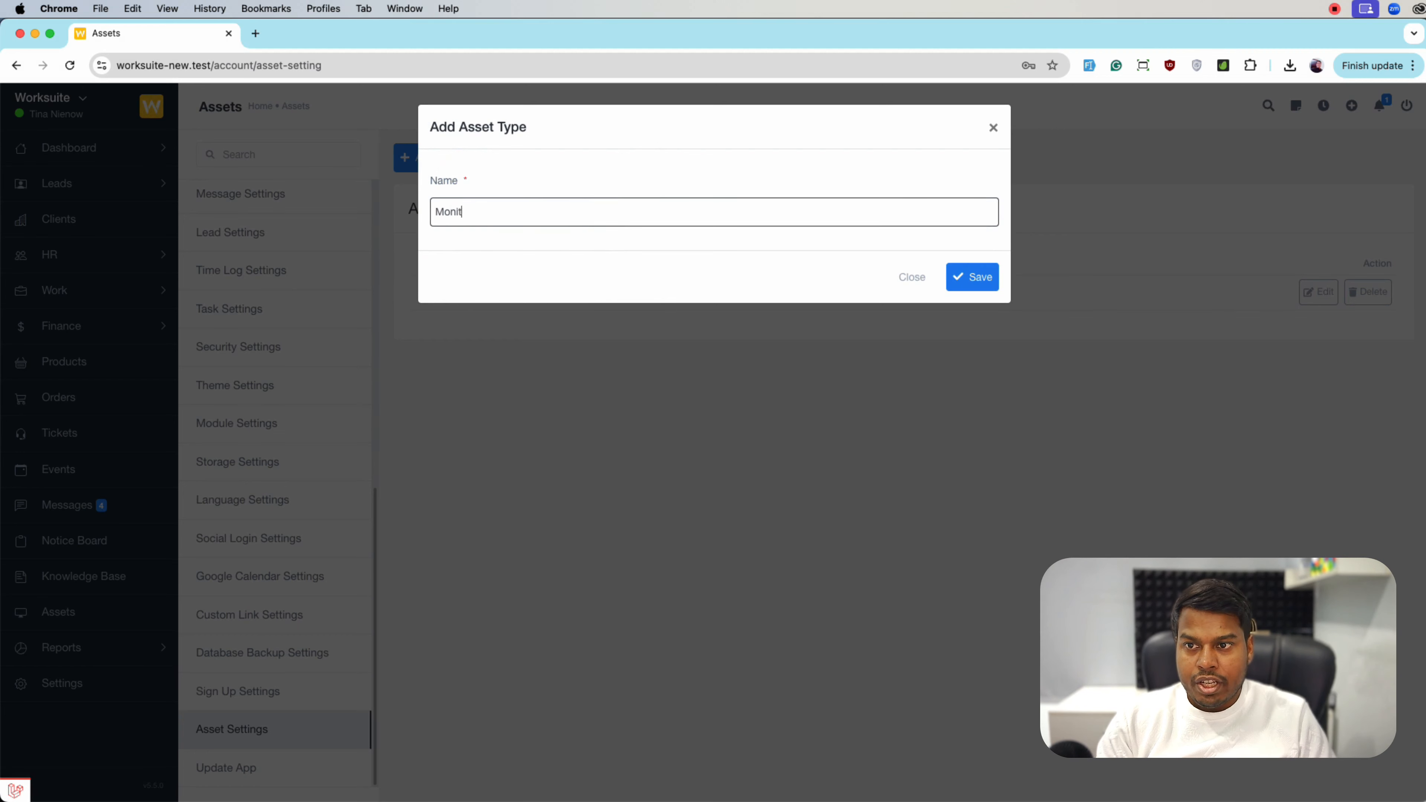
{"action": "left_click", "coordinate": [971, 276]}
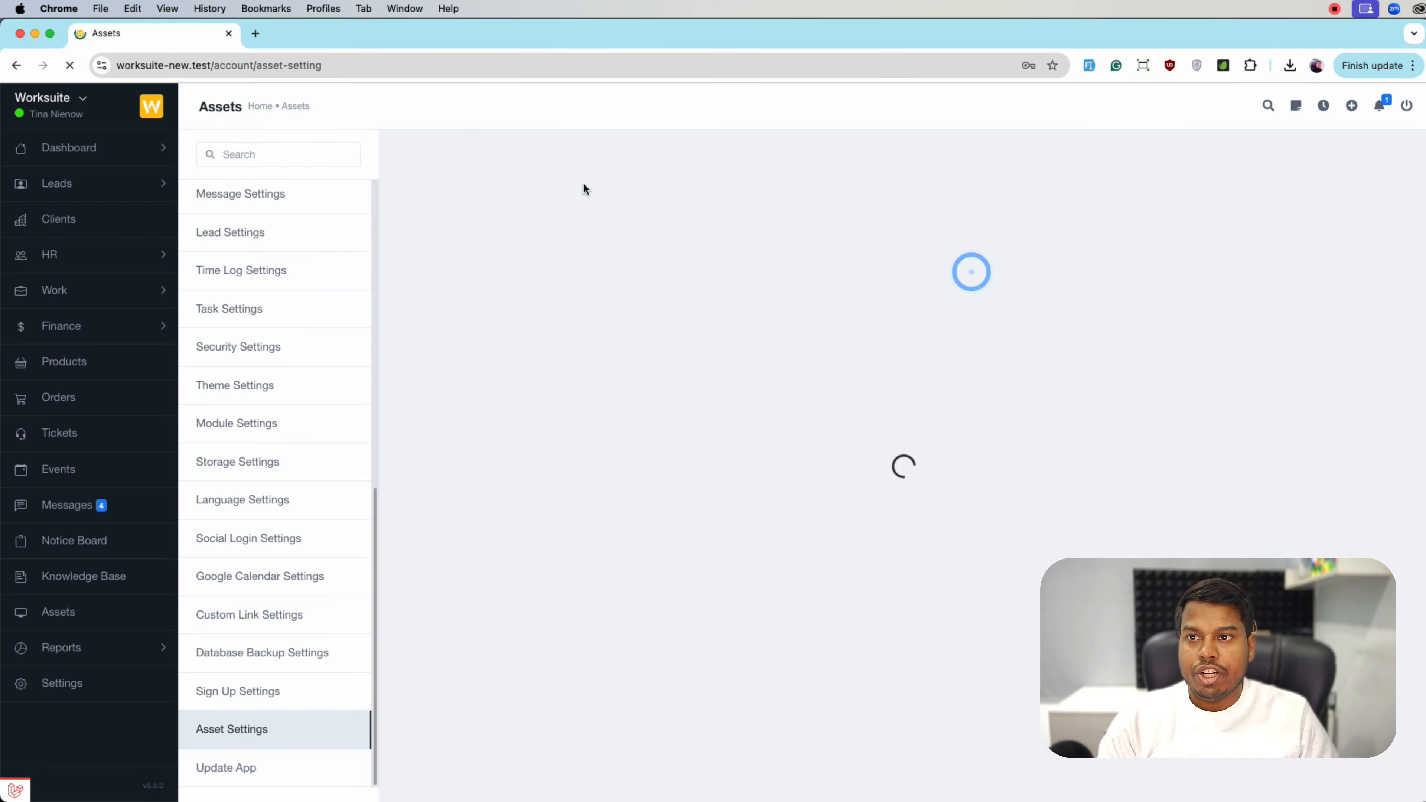
Add an asset type named Mouse and save it
{"action": "left_click", "coordinate": [464, 163]}
{"action": "left_click", "coordinate": [615, 204]}
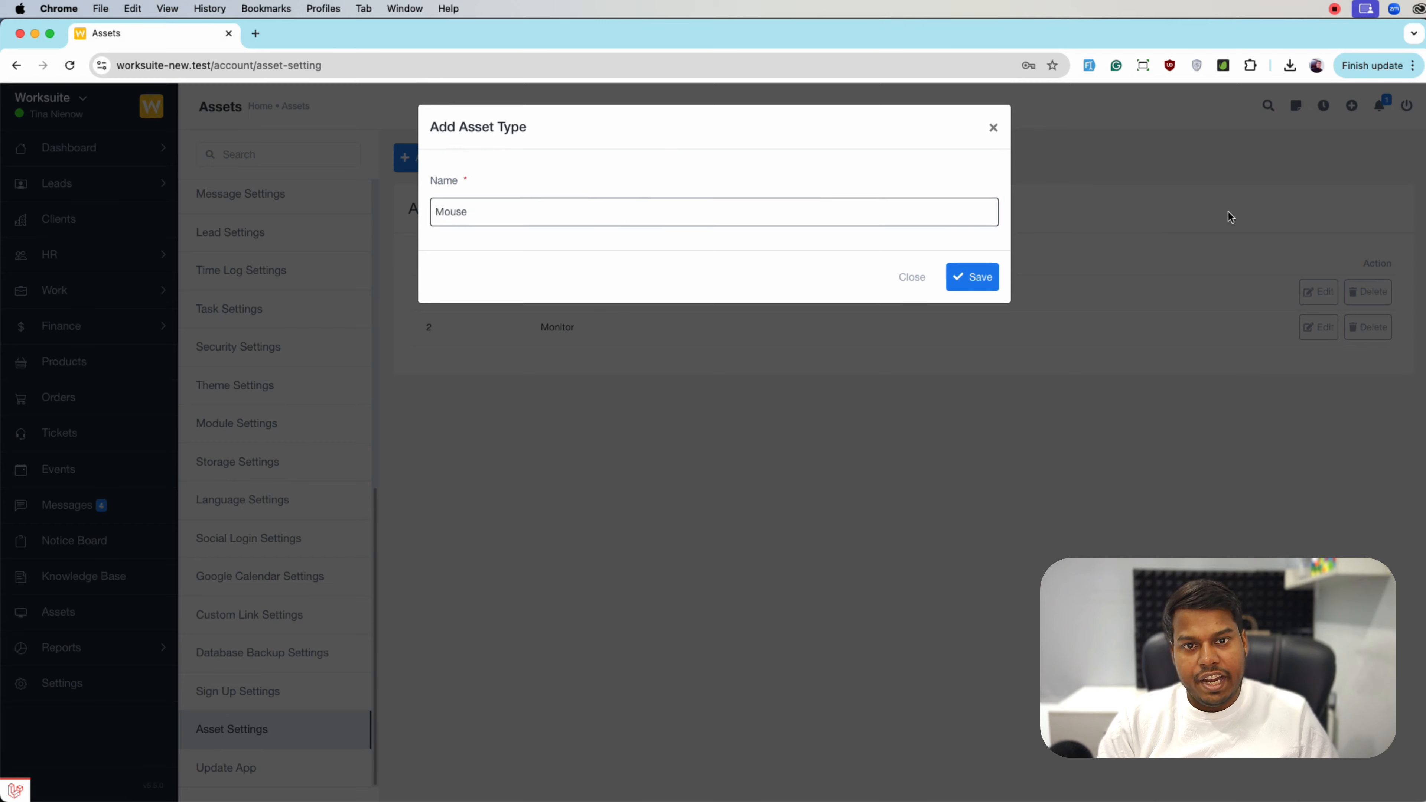
{"action": "left_click", "coordinate": [974, 277]}
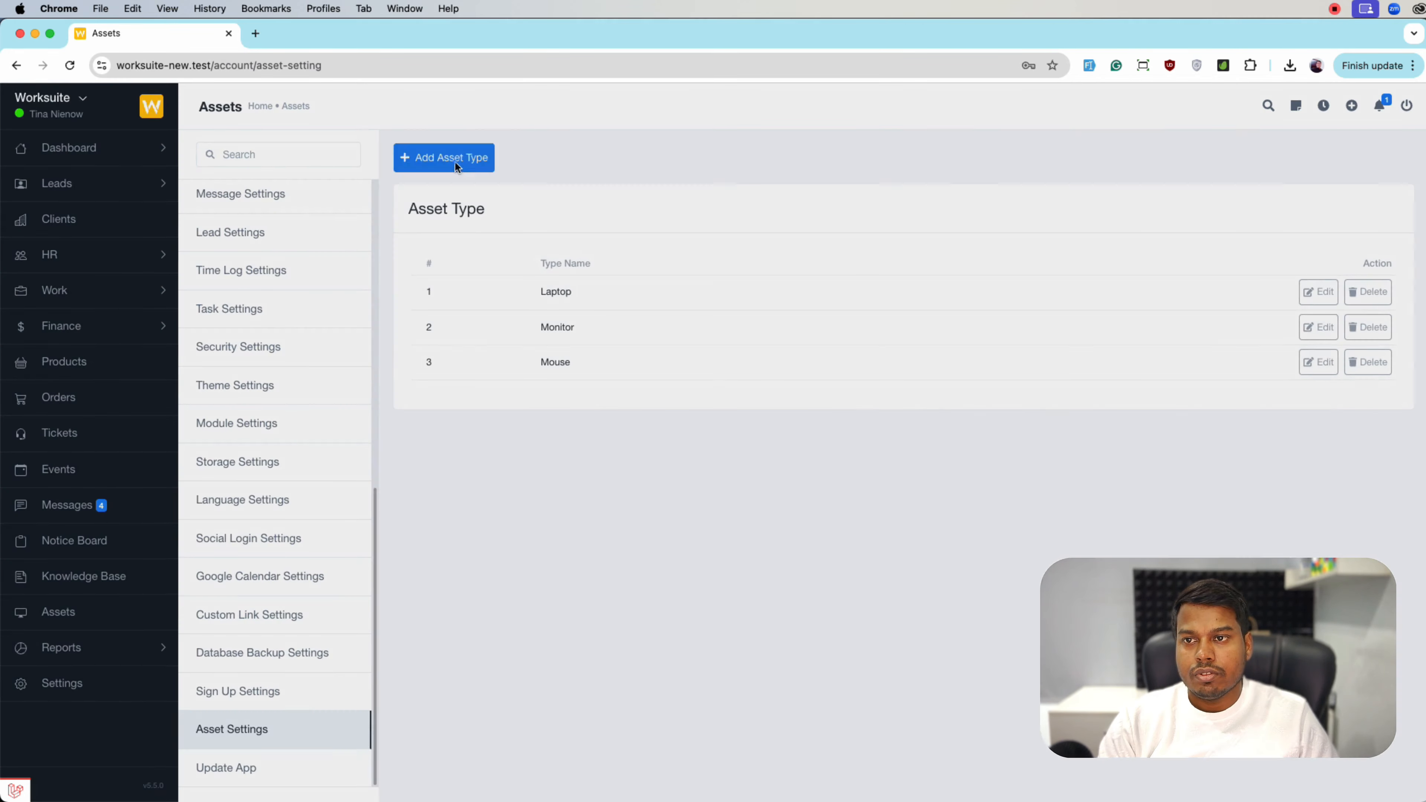
Add an asset type named Keyboard and save it
{"action": "left_click", "coordinate": [455, 161]}
{"action": "left_click", "coordinate": [598, 218]}
{"action": "type", "text": "Keyboard"}
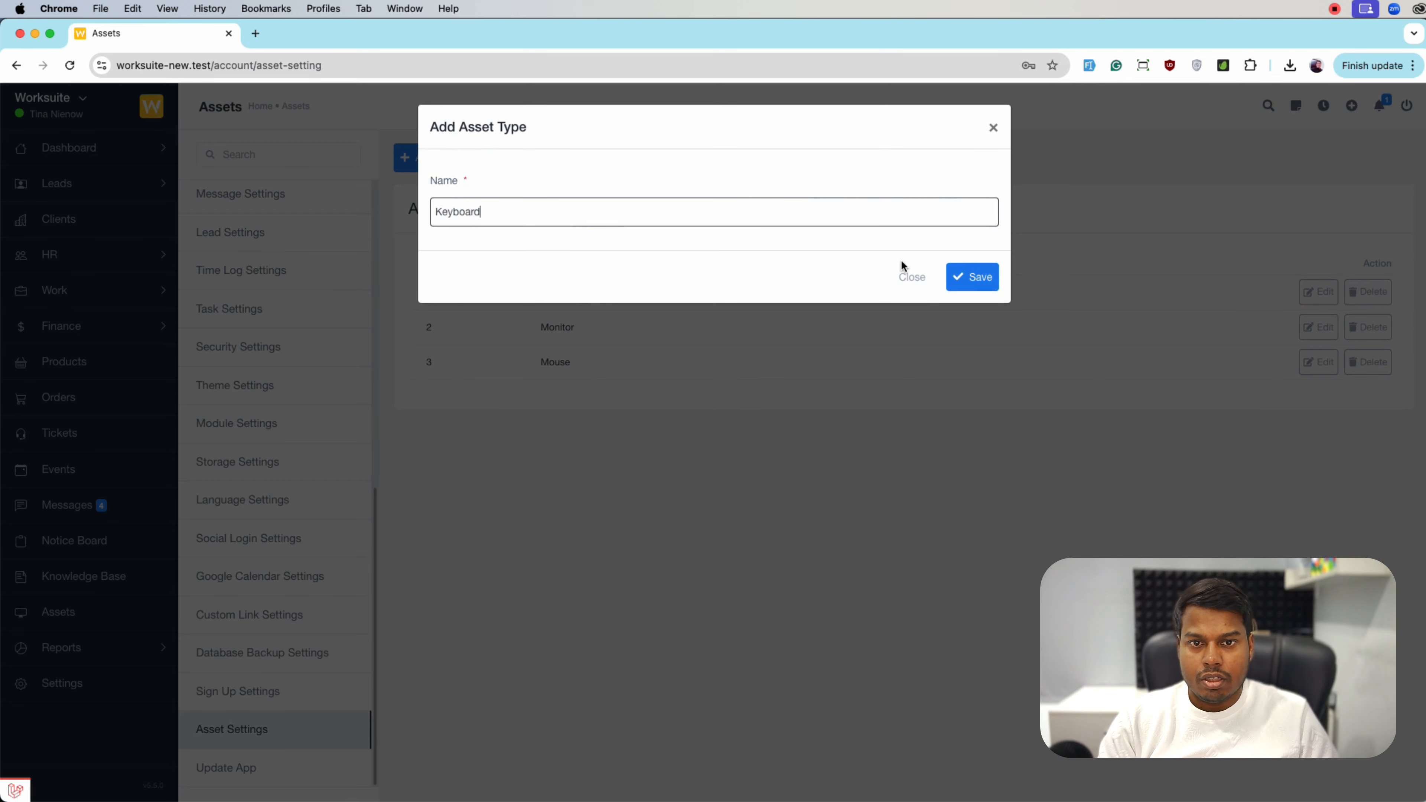
{"action": "left_click", "coordinate": [962, 264]}
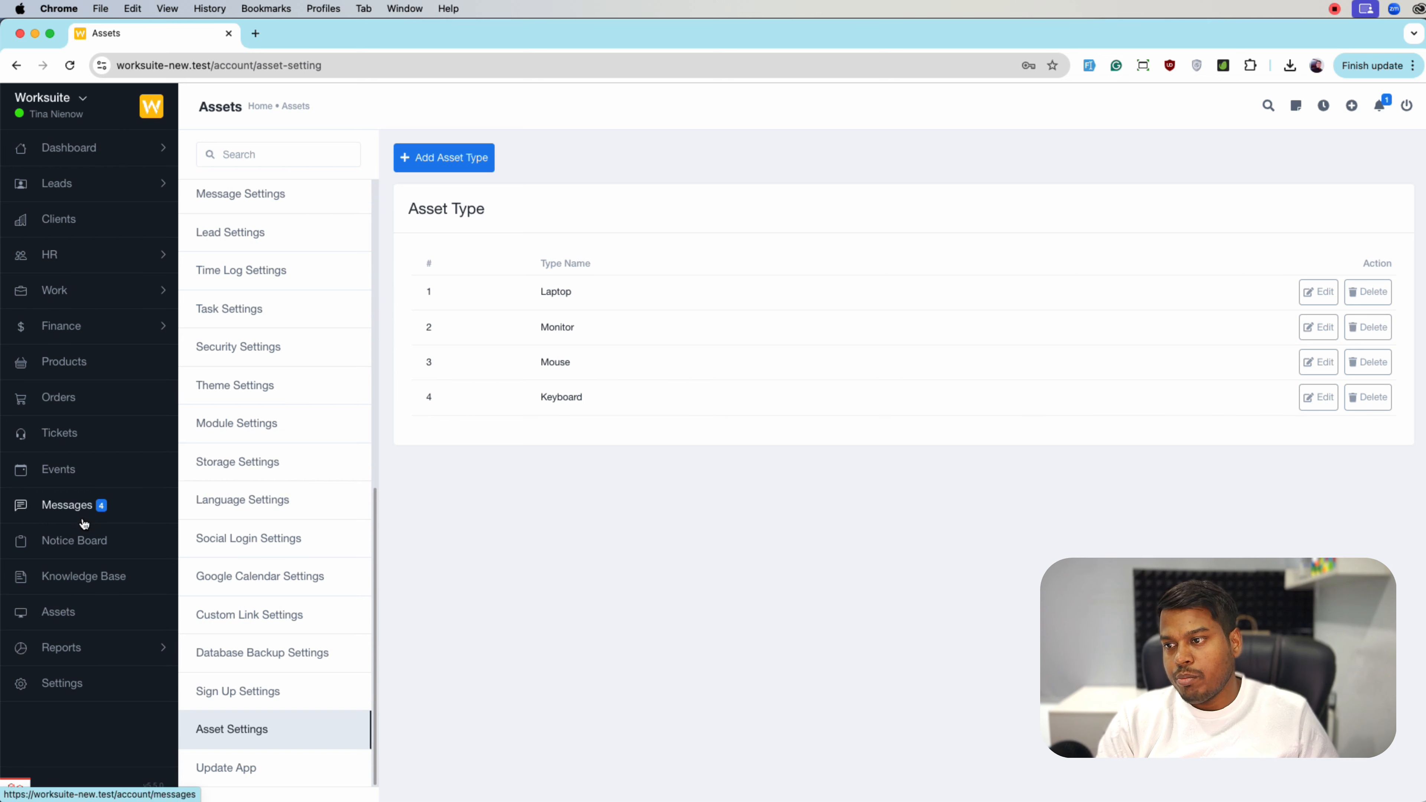
Start a new asset in the Assets list, named Macbook Air with the asset type Laptop
{"action": "left_click", "coordinate": [72, 613]}
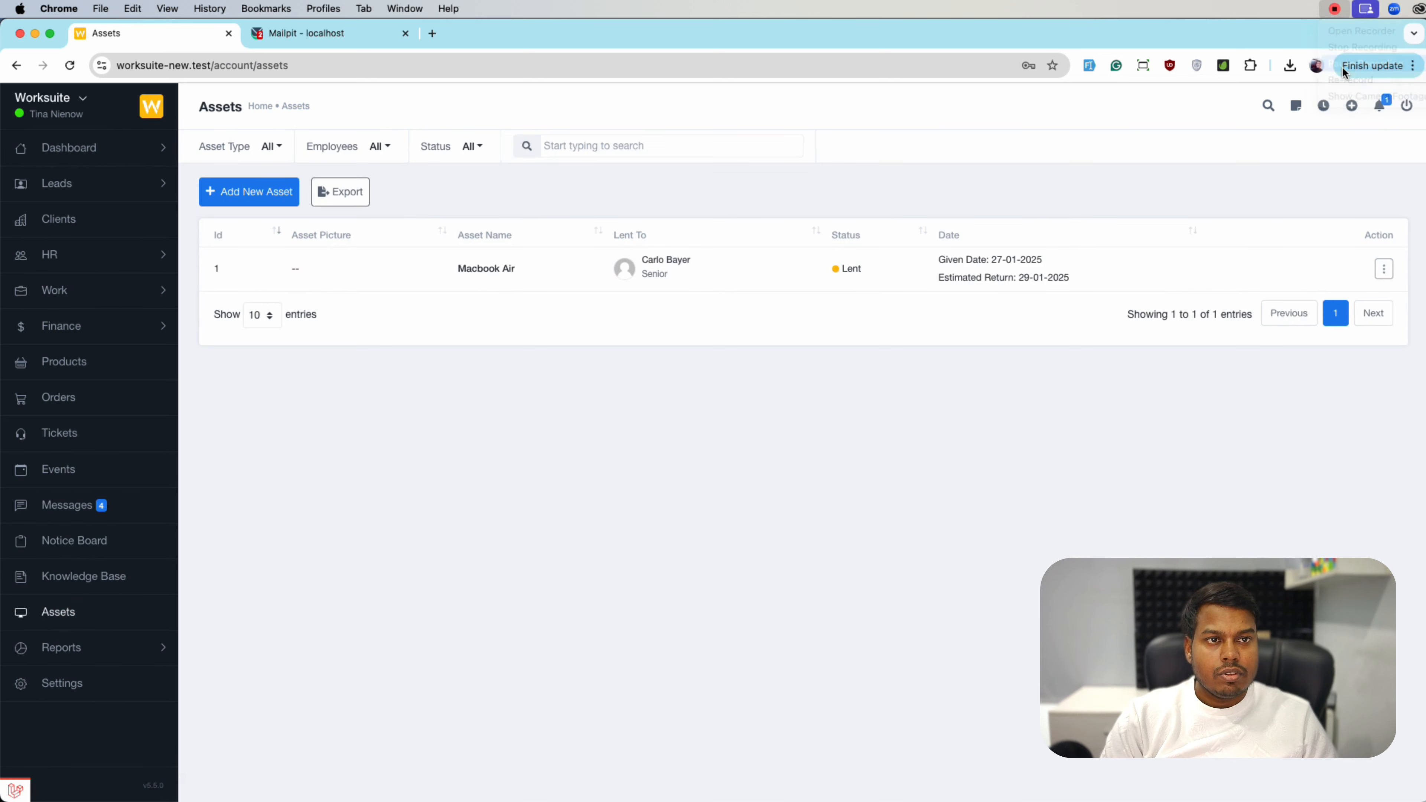
{"action": "left_click", "coordinate": [751, 192]}
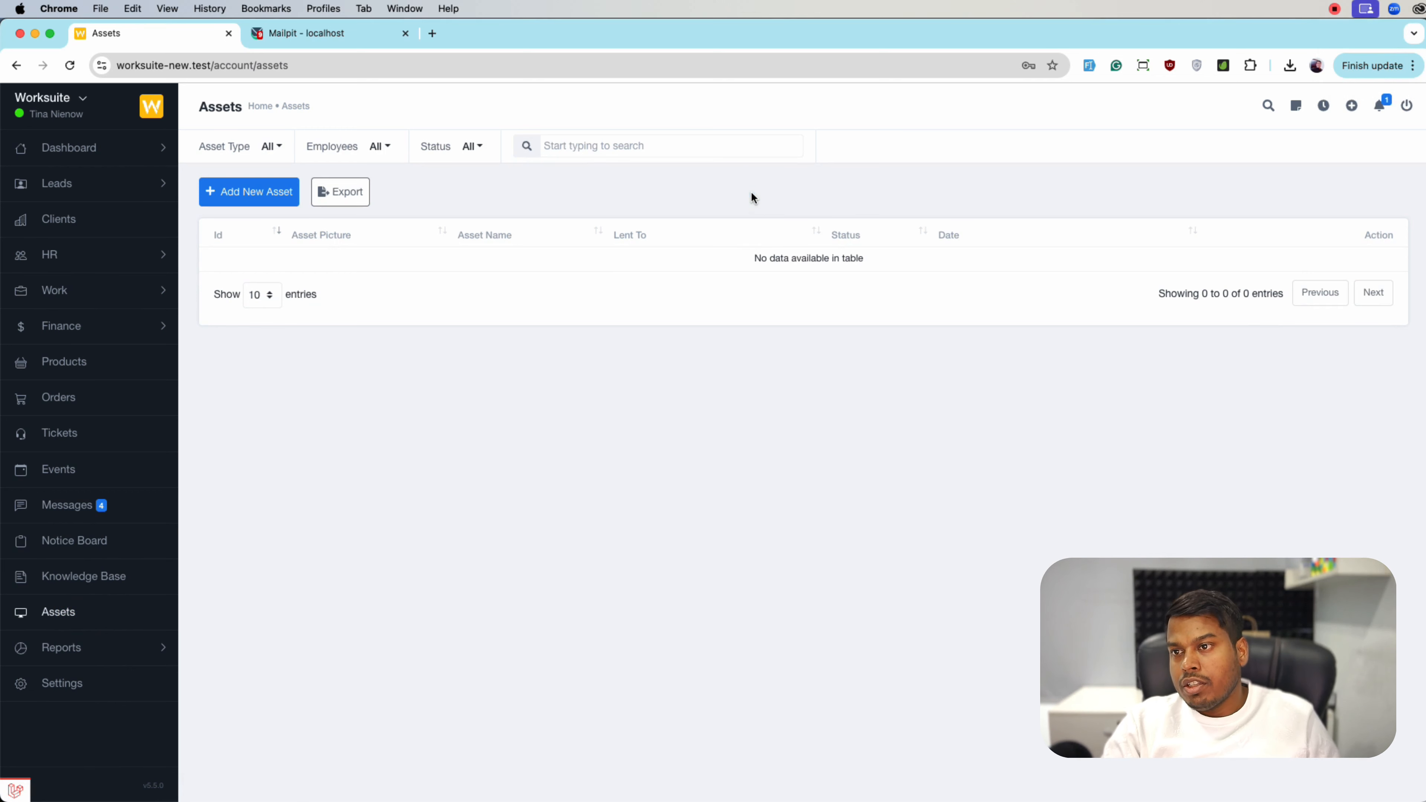
{"action": "left_click", "coordinate": [284, 203]}
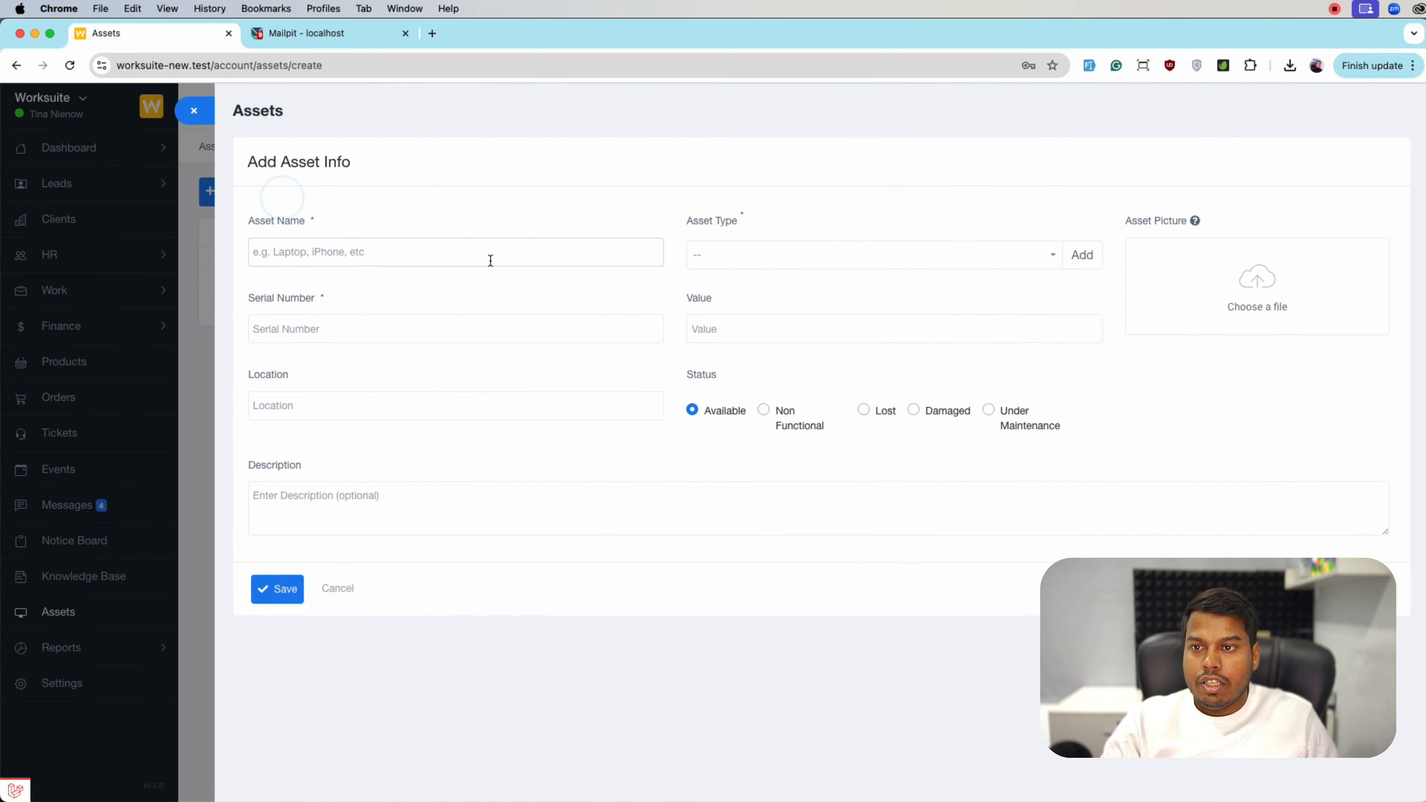
{"action": "left_click", "coordinate": [487, 258]}
{"action": "type", "text": "Macbook Air"}
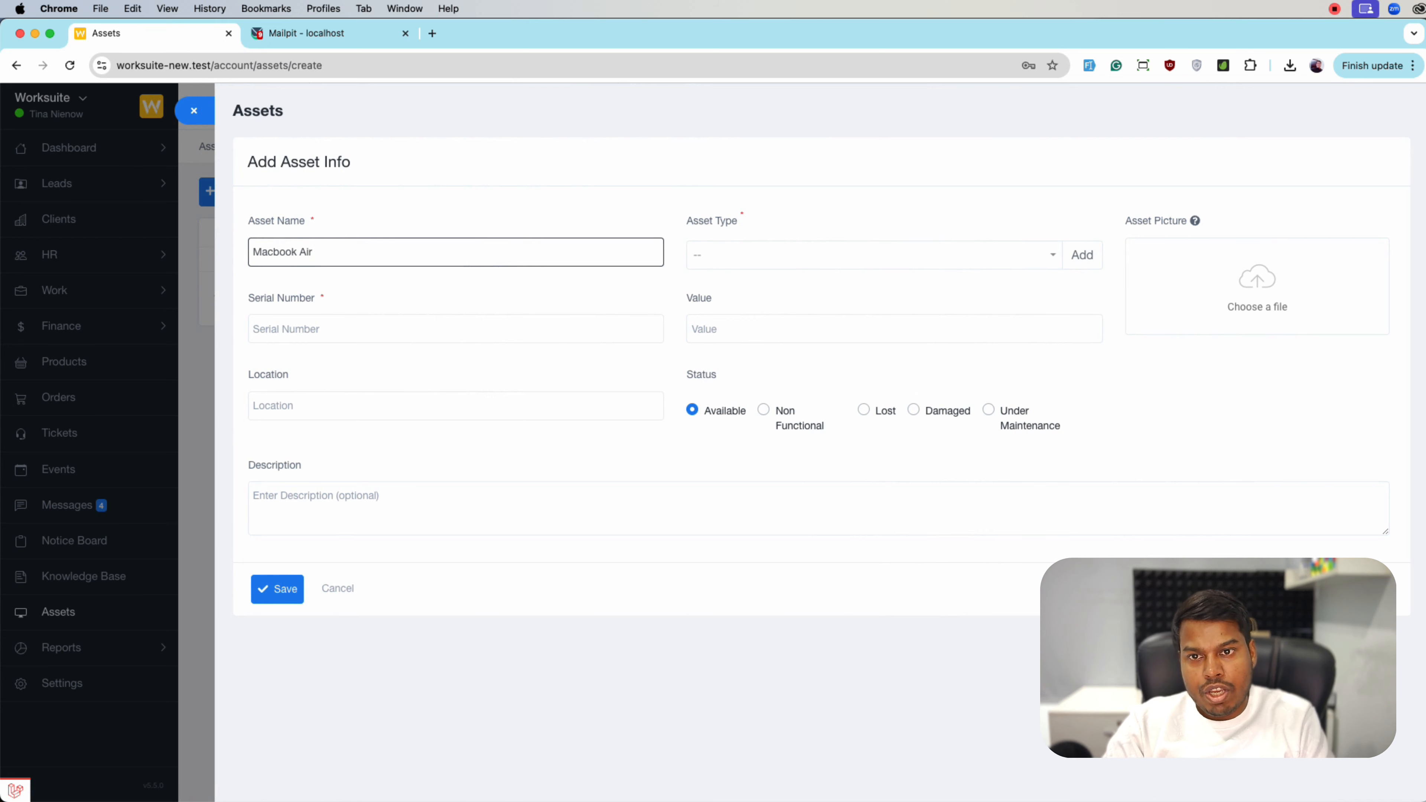
{"action": "left_click", "coordinate": [726, 252]}
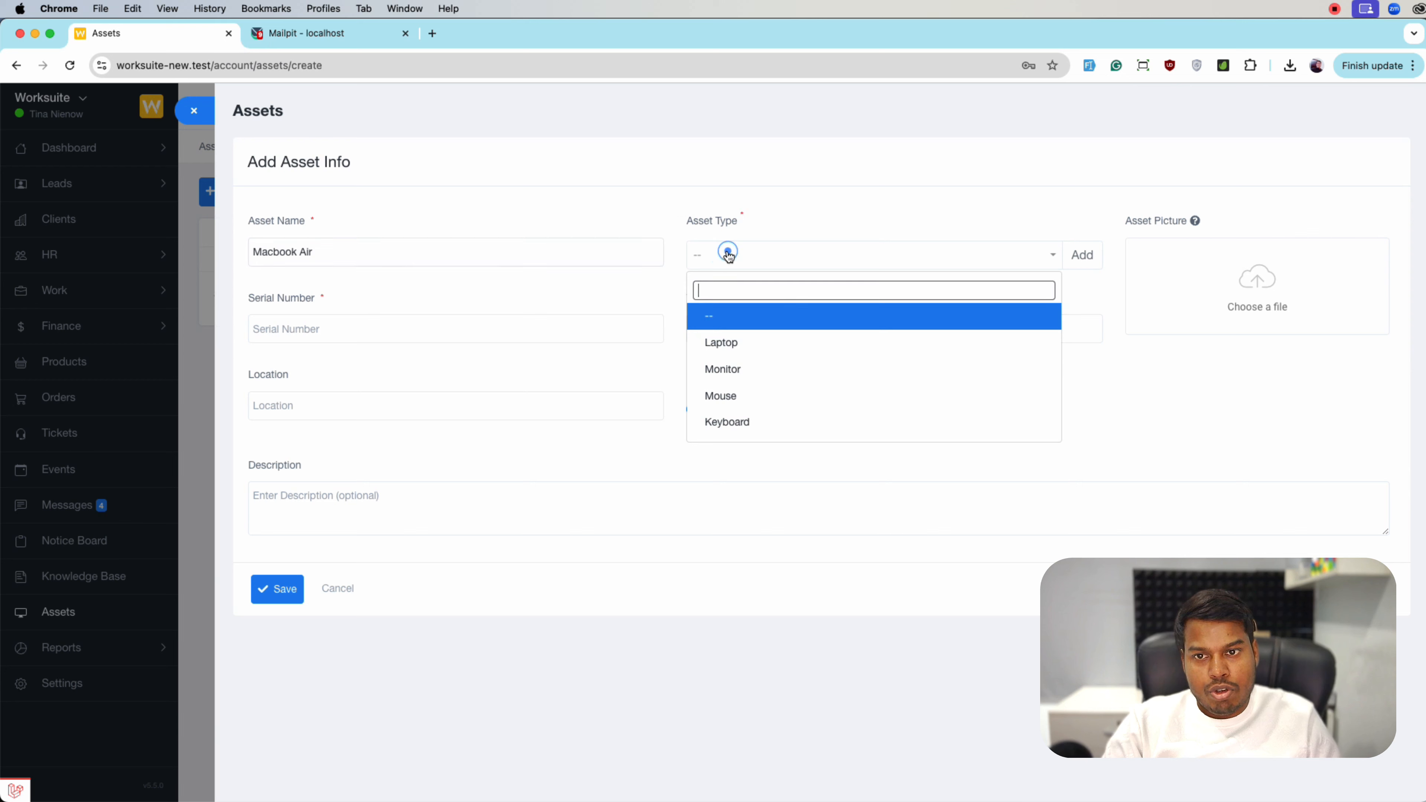
{"action": "left_click", "coordinate": [764, 336]}
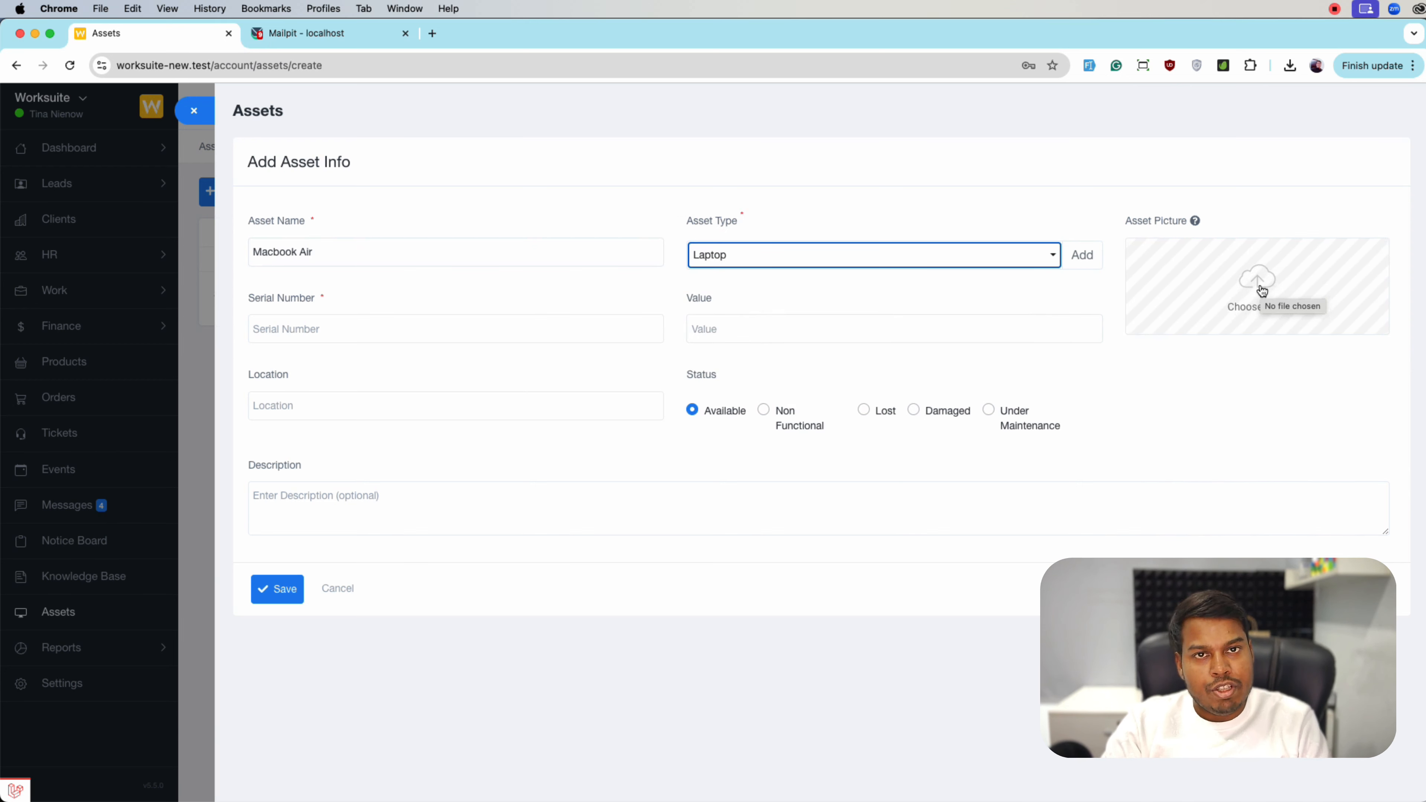
Fill in the new asset's serial number 123123, value 350, location Jaipur and description "sadasda"
{"action": "left_click", "coordinate": [292, 329]}
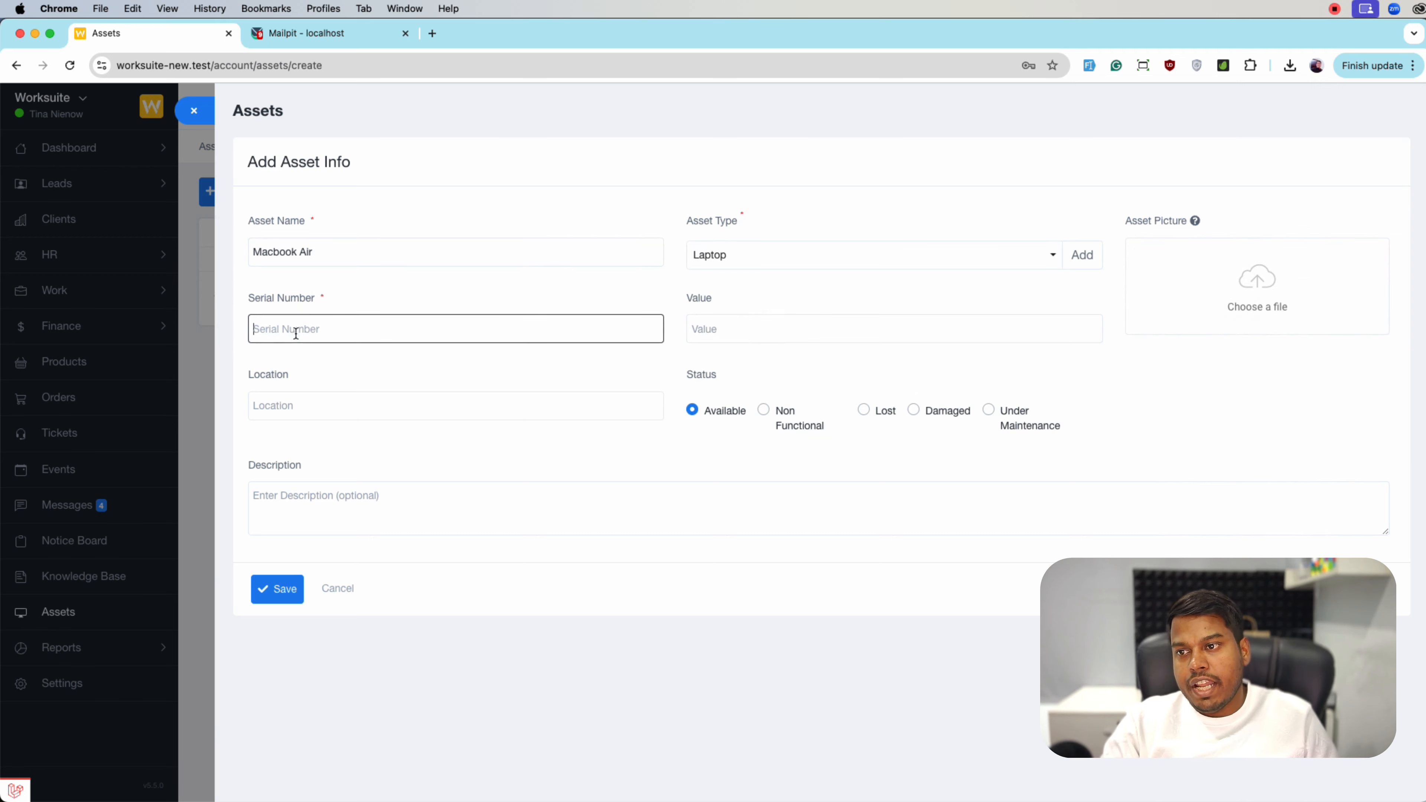
{"action": "type", "text": "123123"}
{"action": "left_click", "coordinate": [743, 326]}
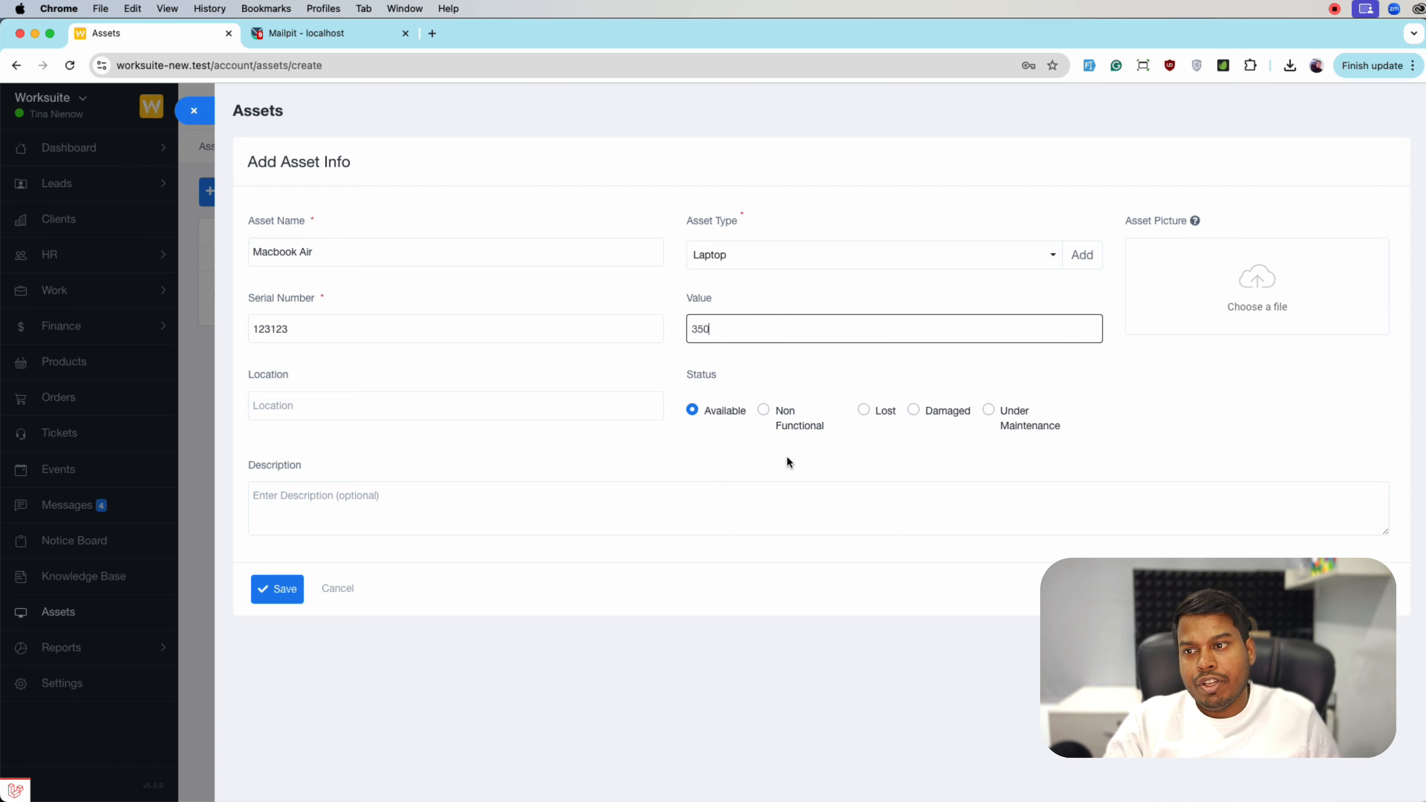
{"action": "left_click", "coordinate": [409, 400]}
{"action": "type", "text": "H"}
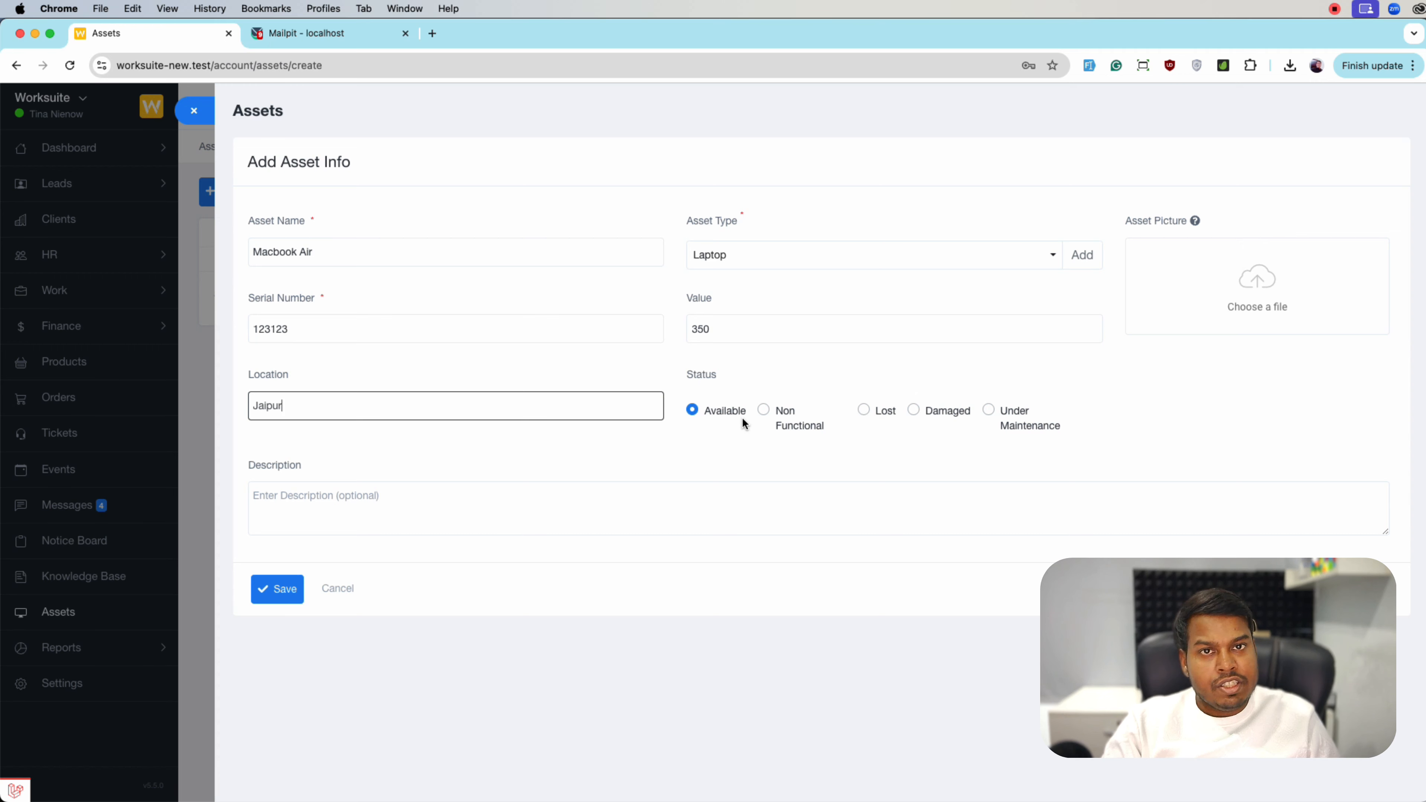
{"action": "left_click", "coordinate": [629, 510]}
{"action": "type", "text": "sadasda"}
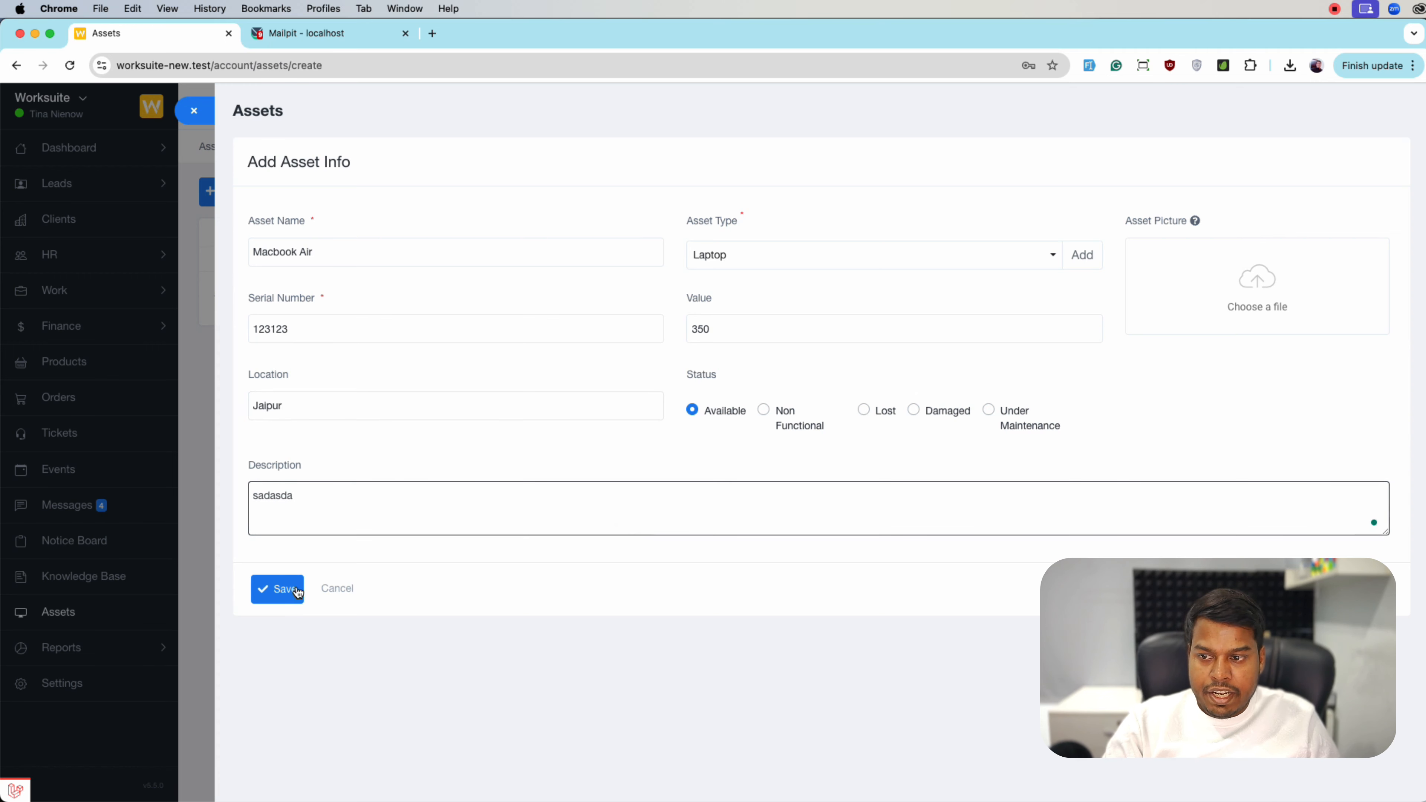
Save the new Macbook Air asset and open the form for lending it
{"action": "left_click", "coordinate": [281, 589]}
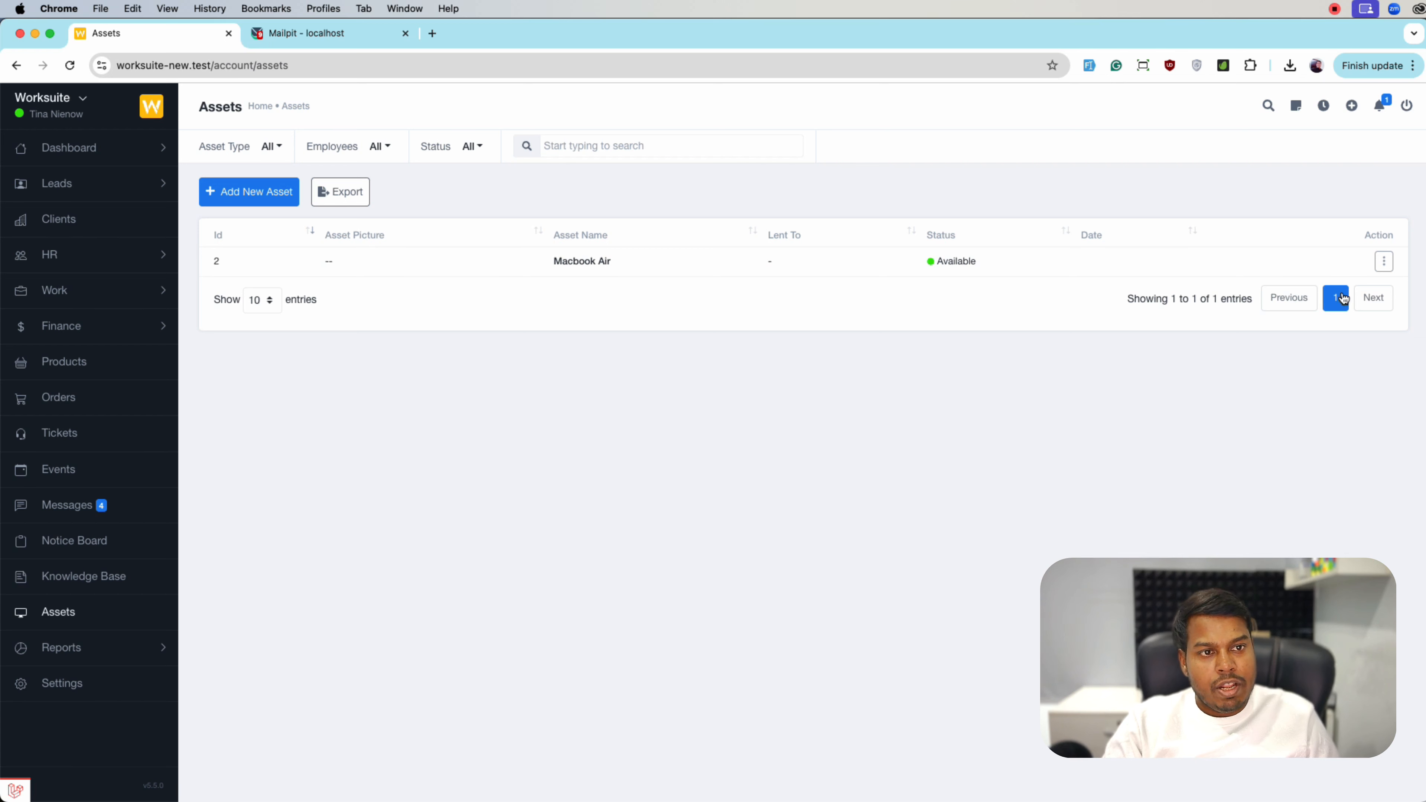
{"action": "left_click", "coordinate": [1384, 261]}
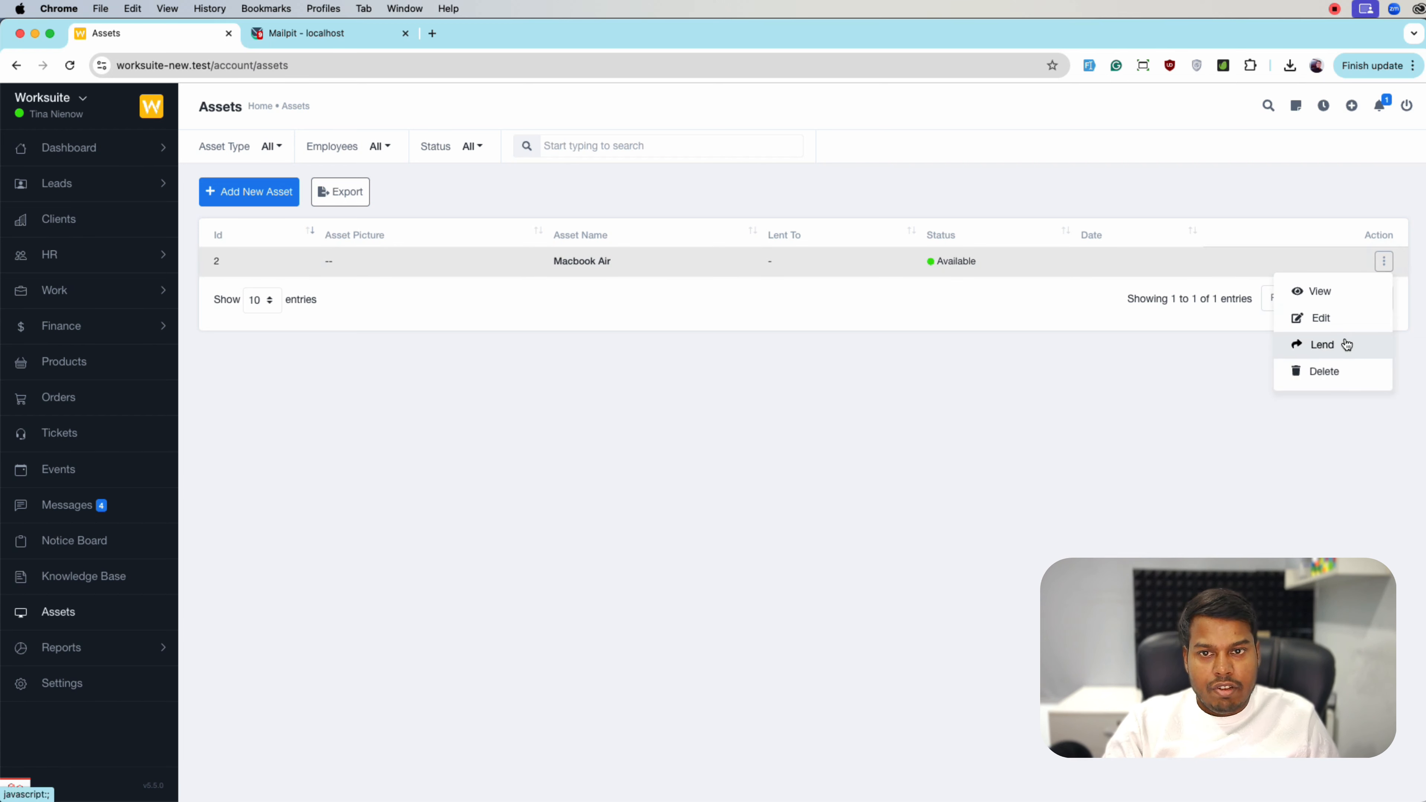
{"action": "left_click", "coordinate": [1324, 345]}
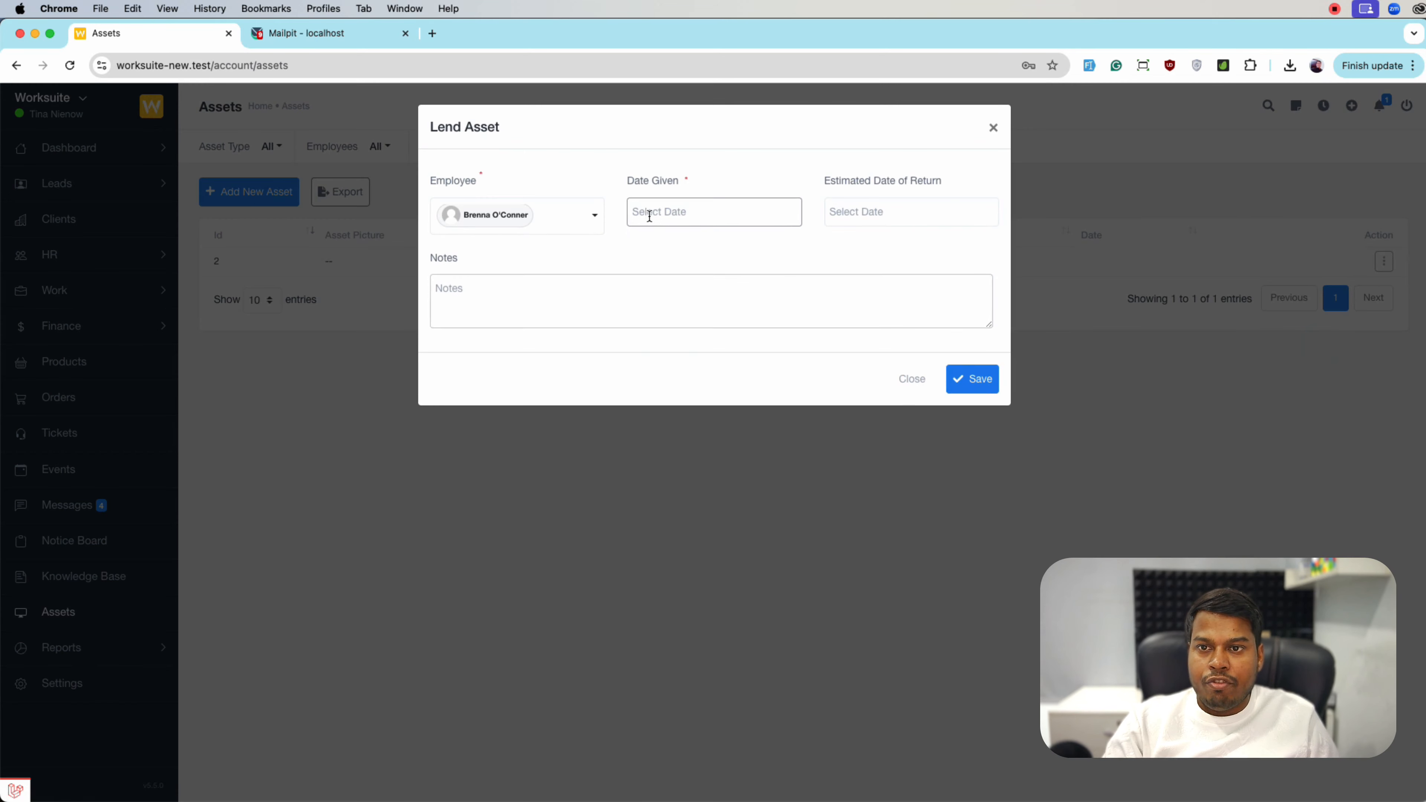
Lend the Macbook Air on 27-01-2025 with estimated return 29-01-2025 and the note "I lent this laptop for demo purpose only", and save
{"action": "left_click", "coordinate": [650, 216]}
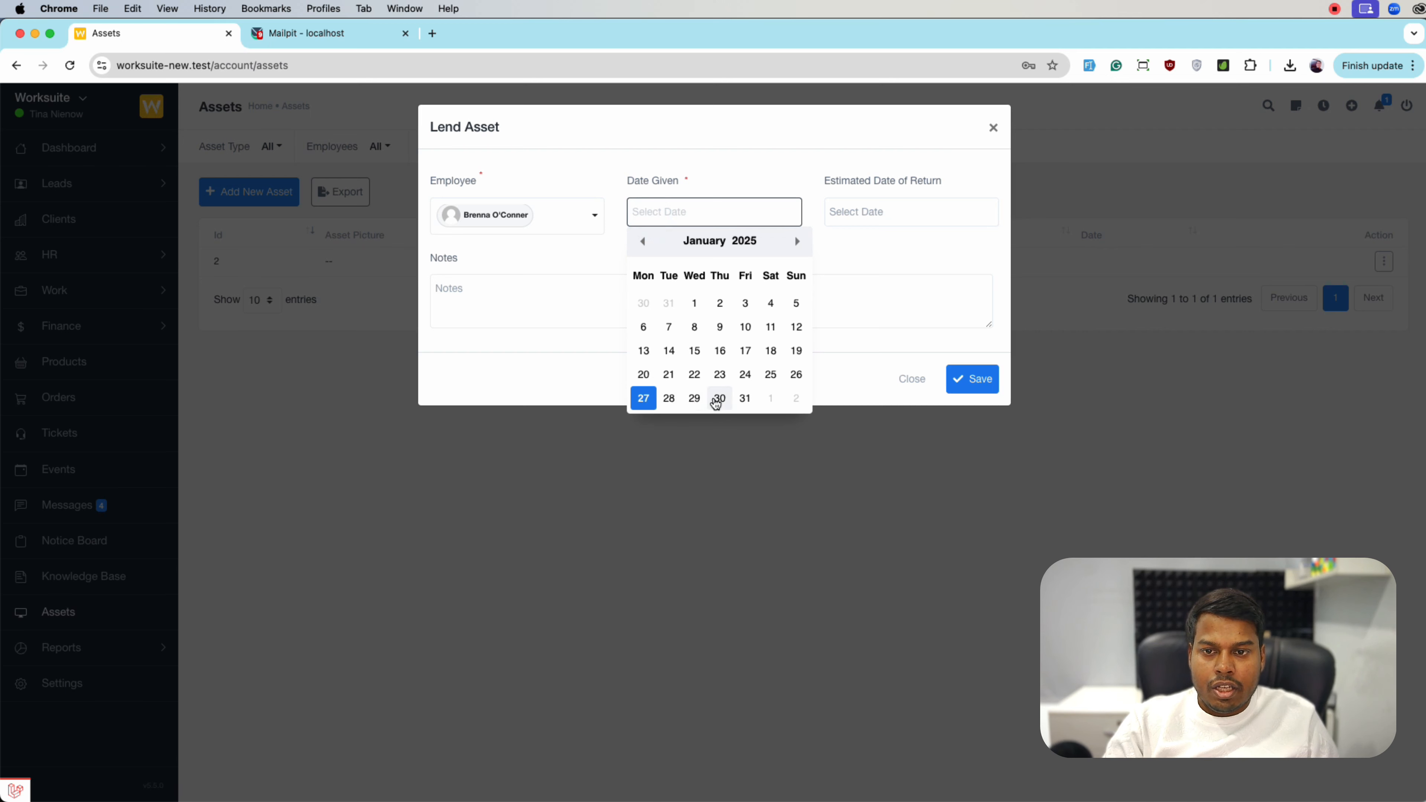
{"action": "left_click", "coordinate": [644, 398]}
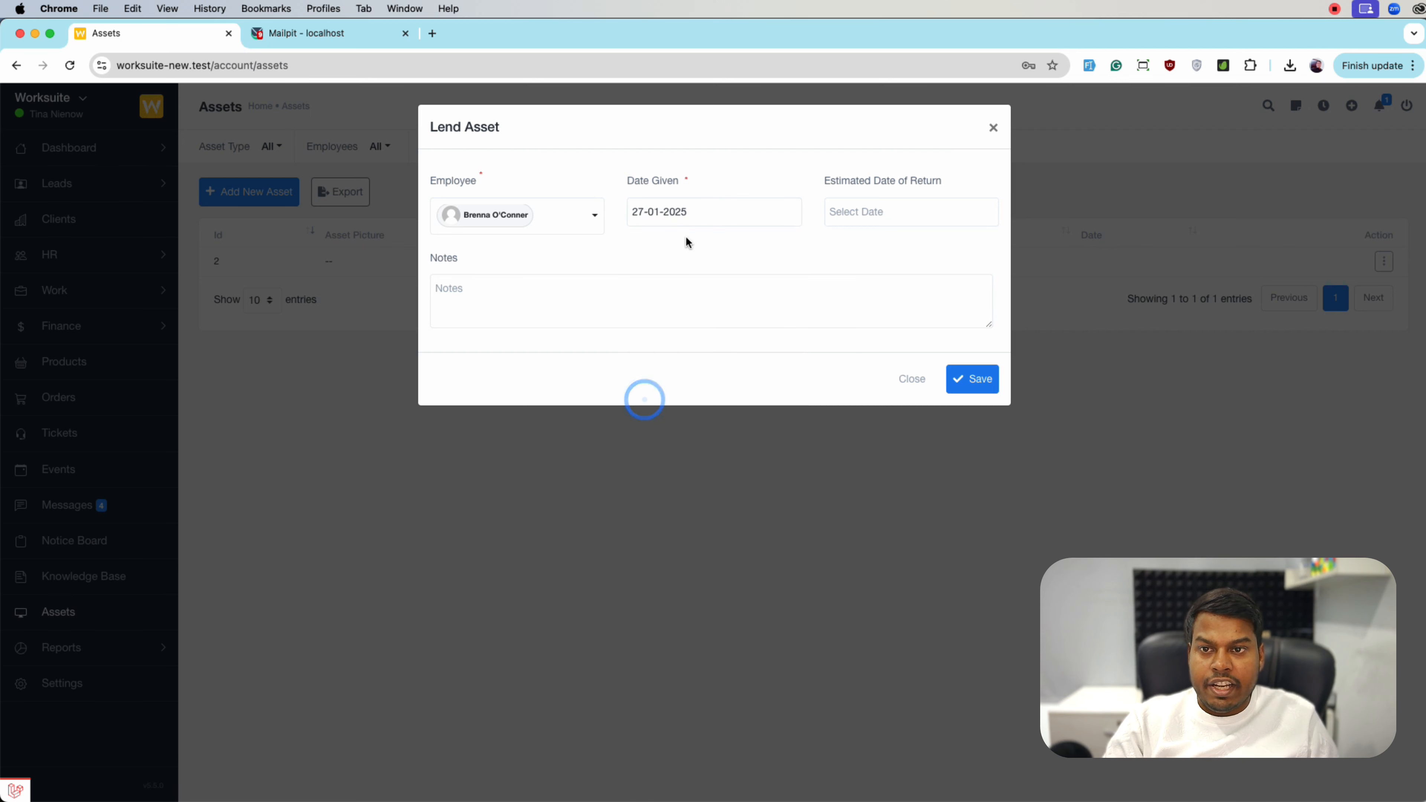
{"action": "left_click", "coordinate": [865, 214]}
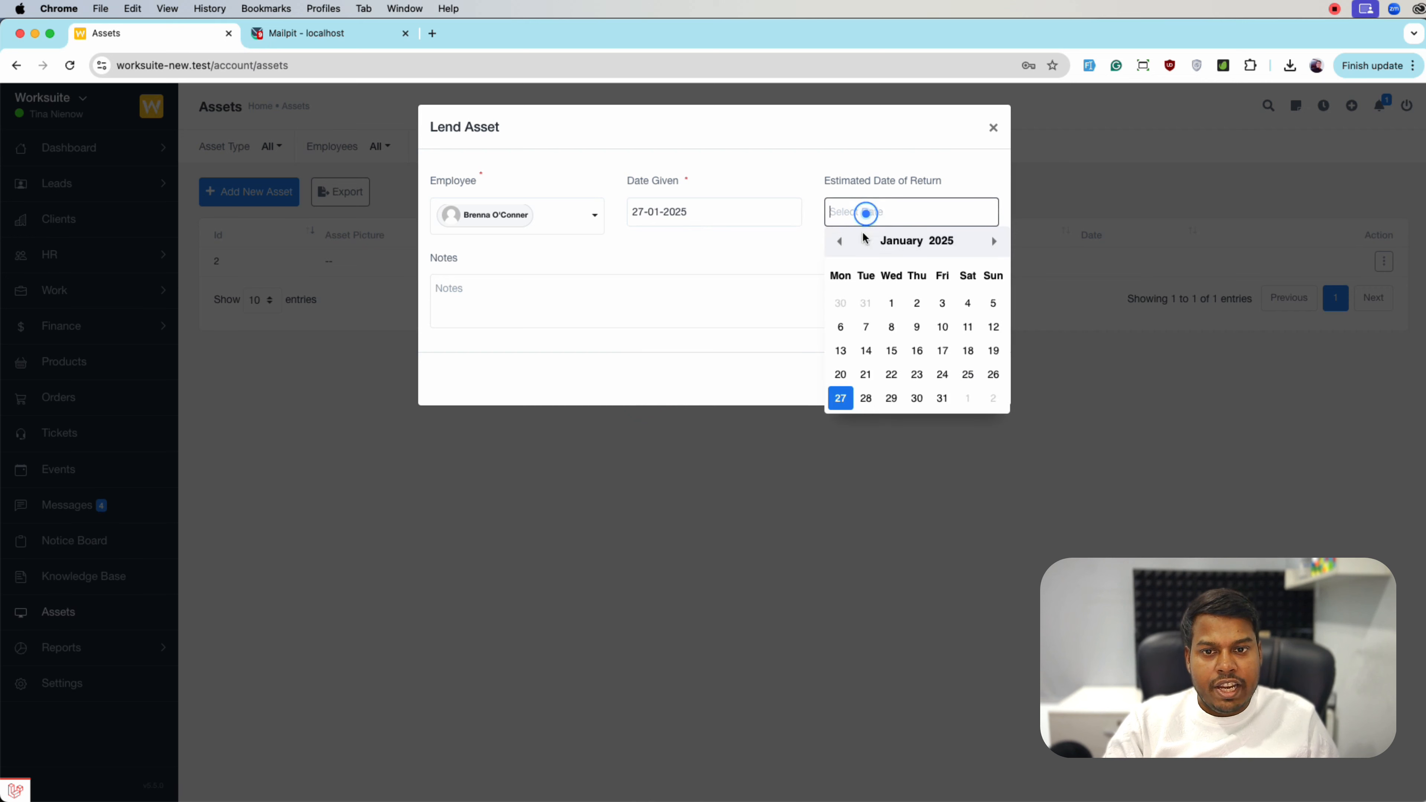
{"action": "left_click", "coordinate": [891, 398]}
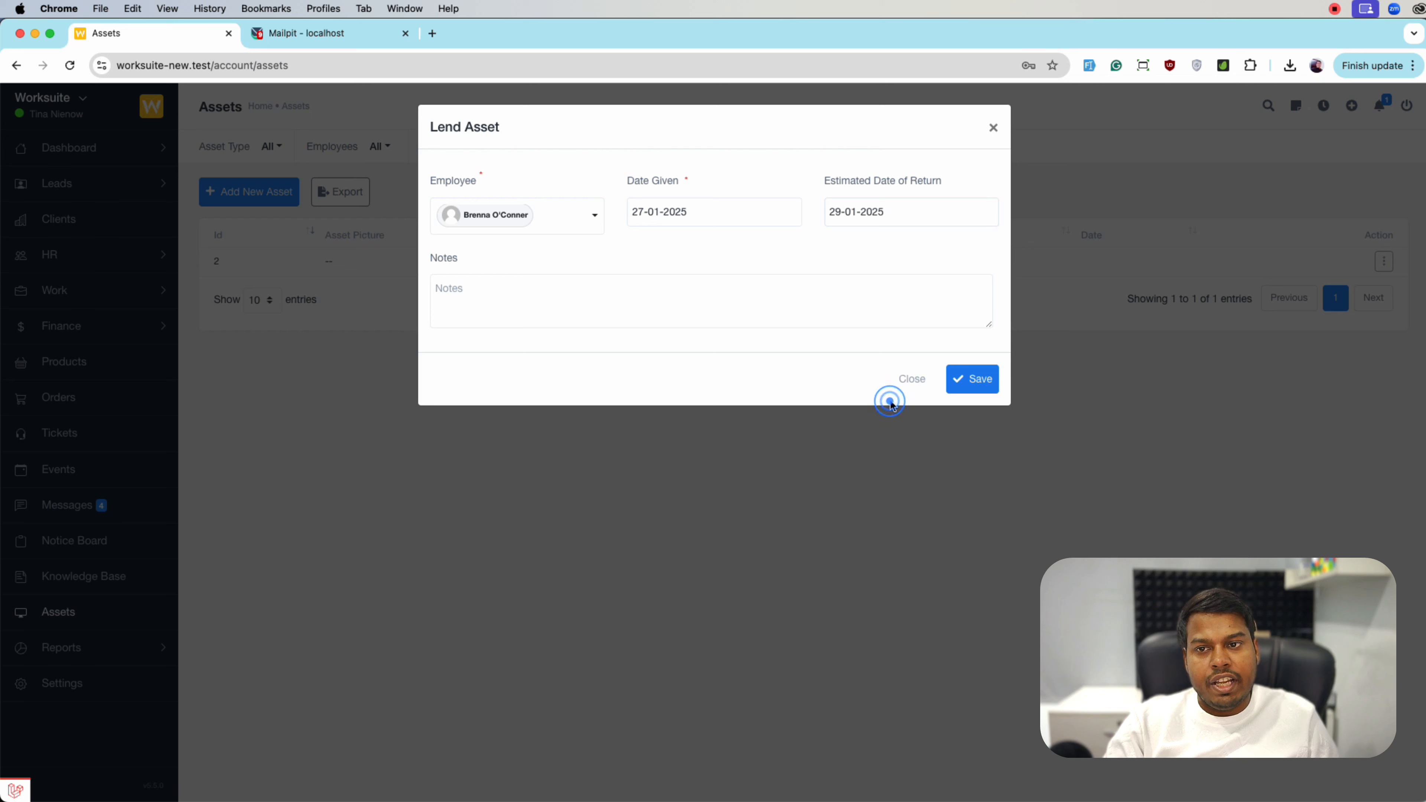
{"action": "left_click", "coordinate": [750, 325]}
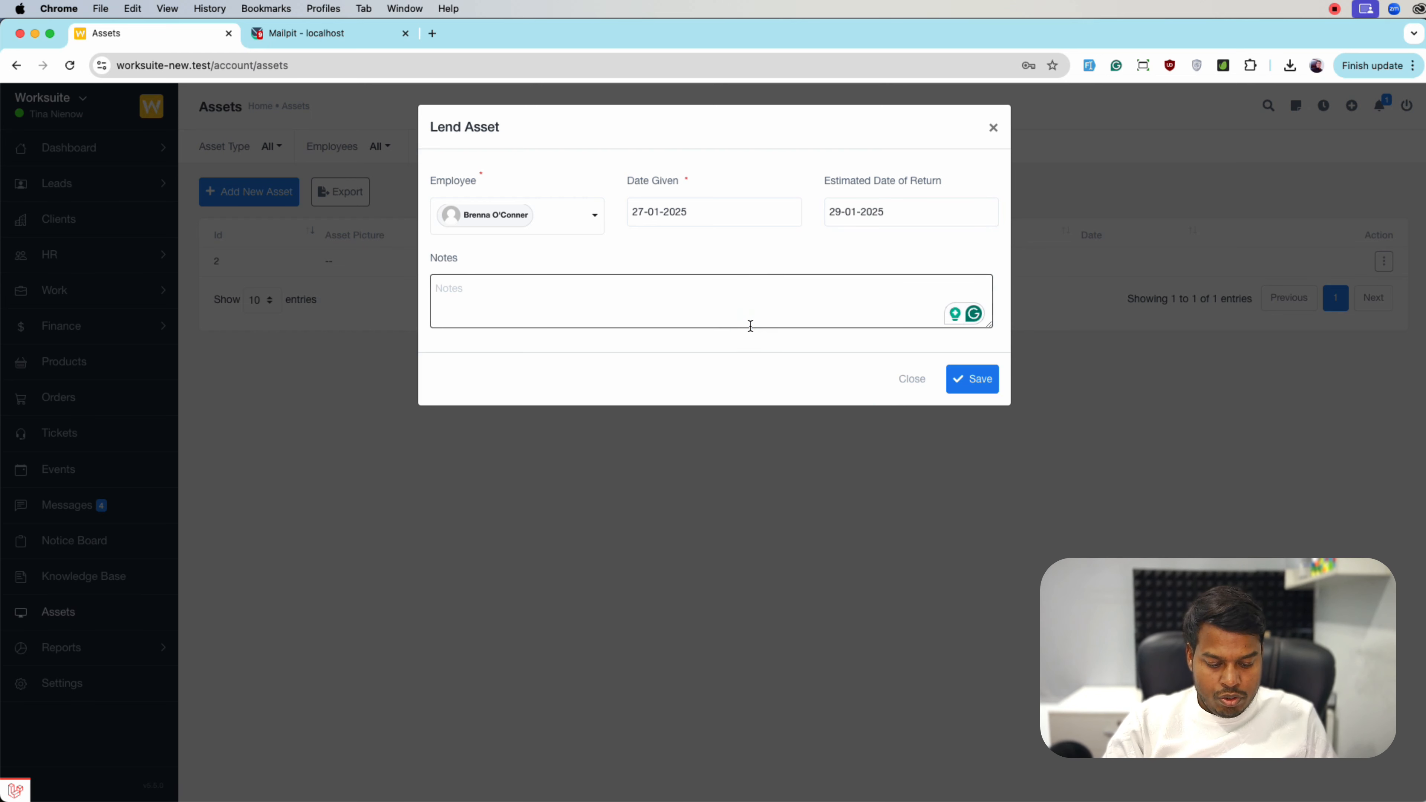
{"action": "type", "text": "I"}
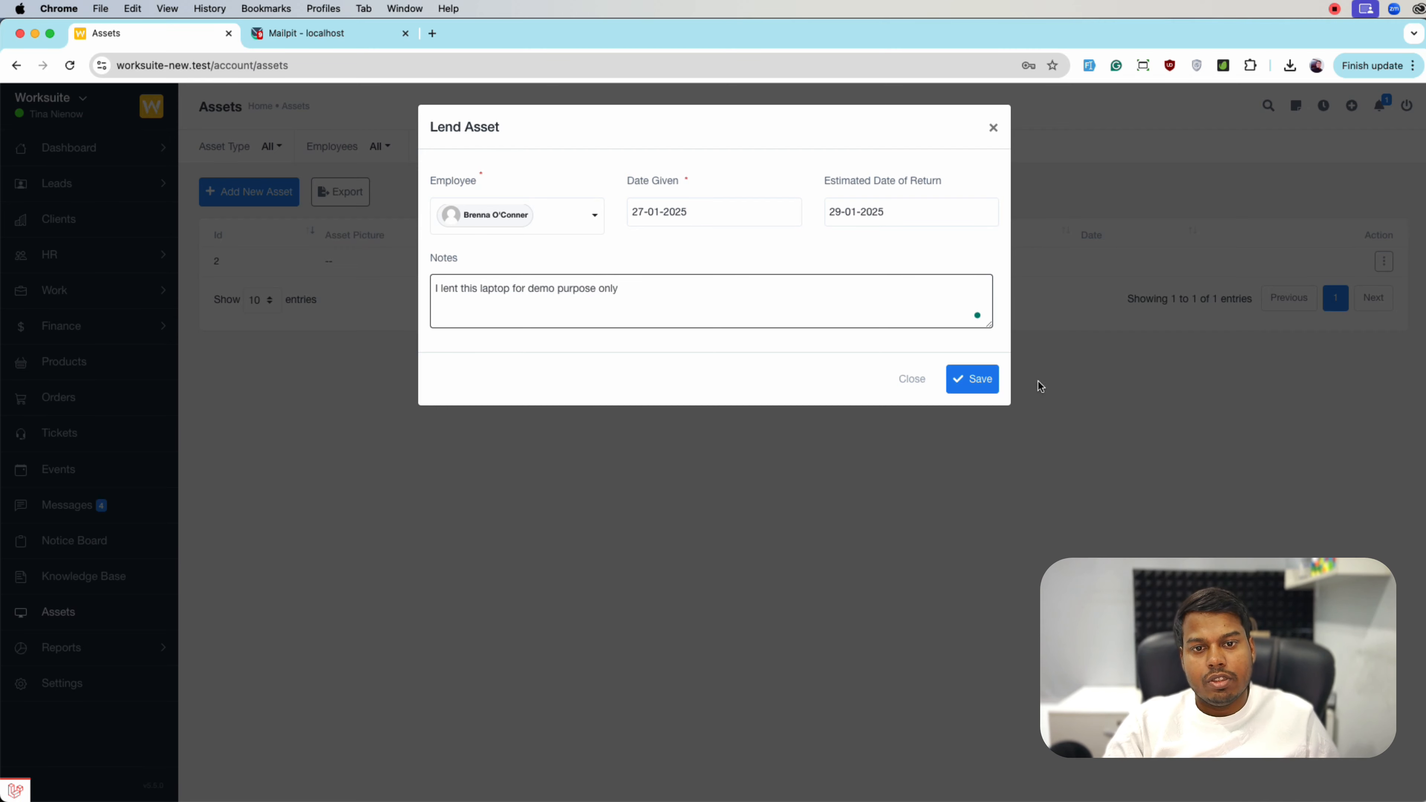
{"action": "left_click", "coordinate": [973, 380]}
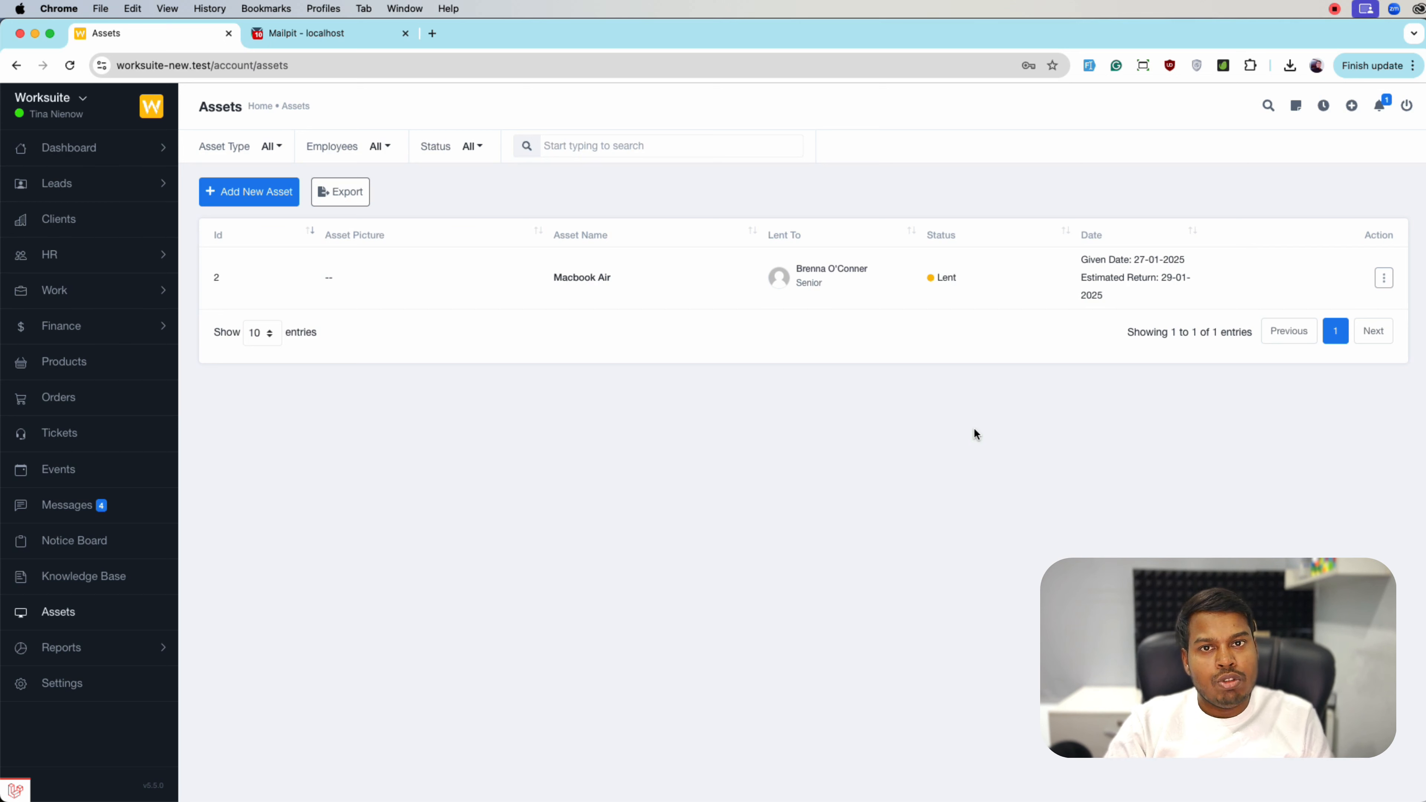
{"action": "left_click", "coordinate": [982, 413]}
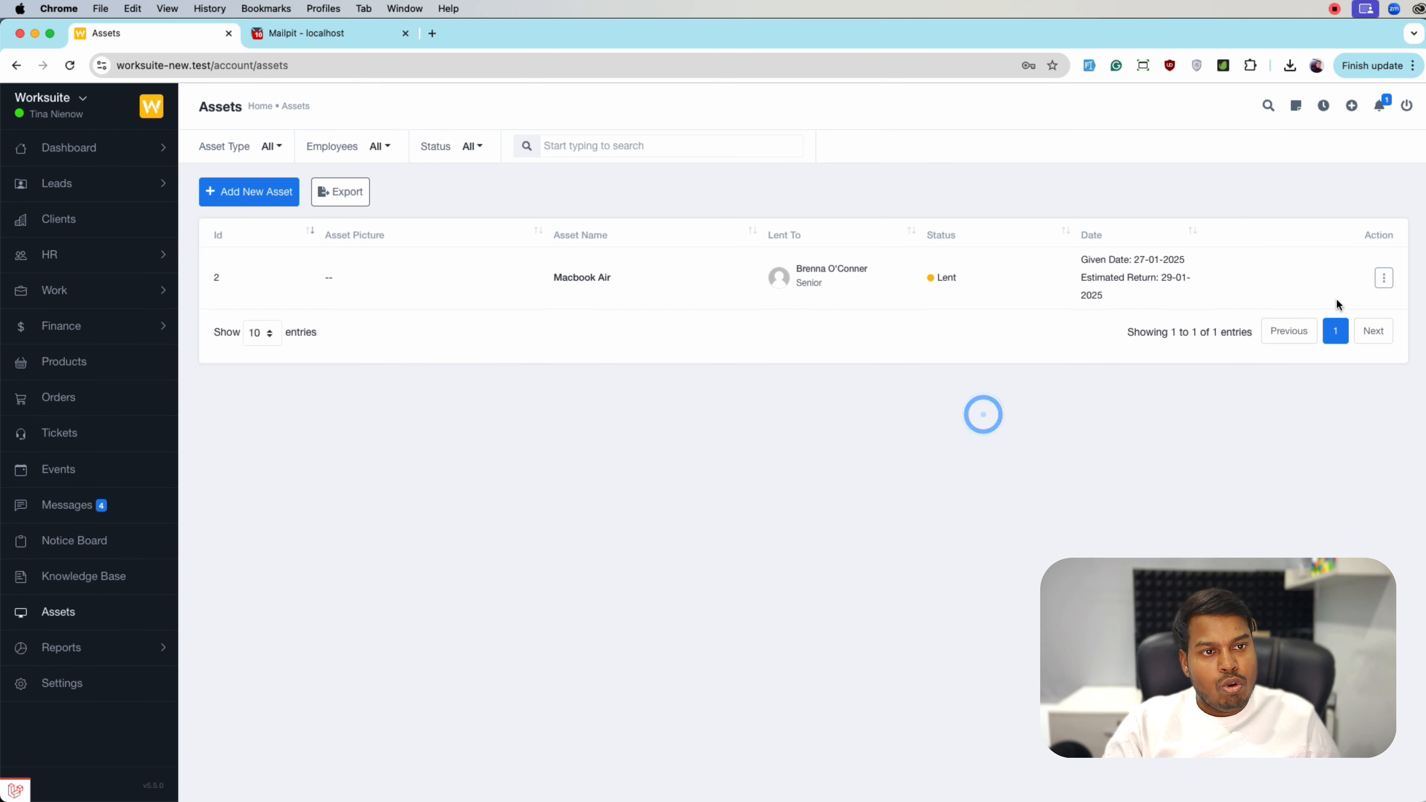
Return the lent Macbook Air with 30-01-2025 as its date of return and save
{"action": "left_click", "coordinate": [1384, 278]}
{"action": "left_click", "coordinate": [1343, 361]}
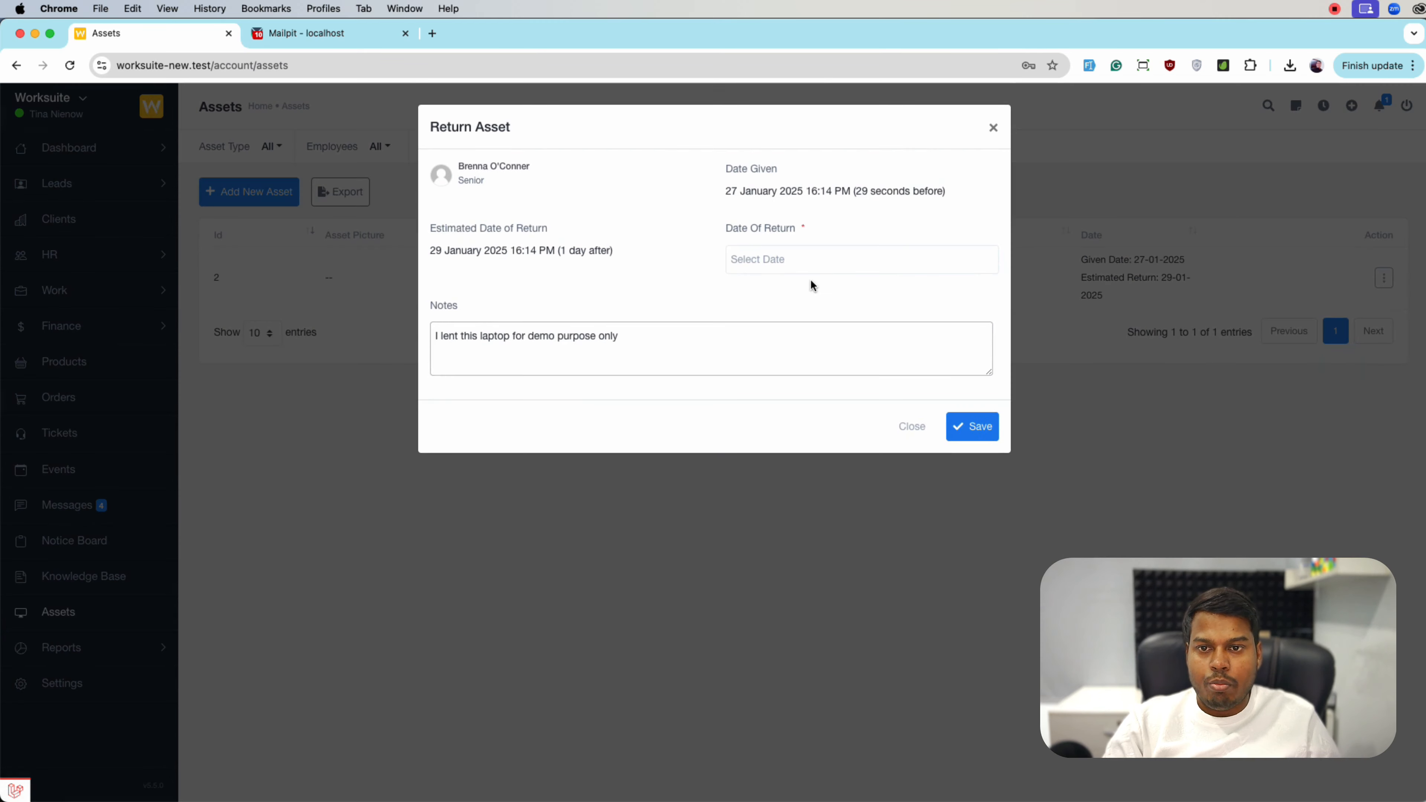
{"action": "left_click", "coordinate": [809, 274]}
{"action": "left_click", "coordinate": [811, 260]}
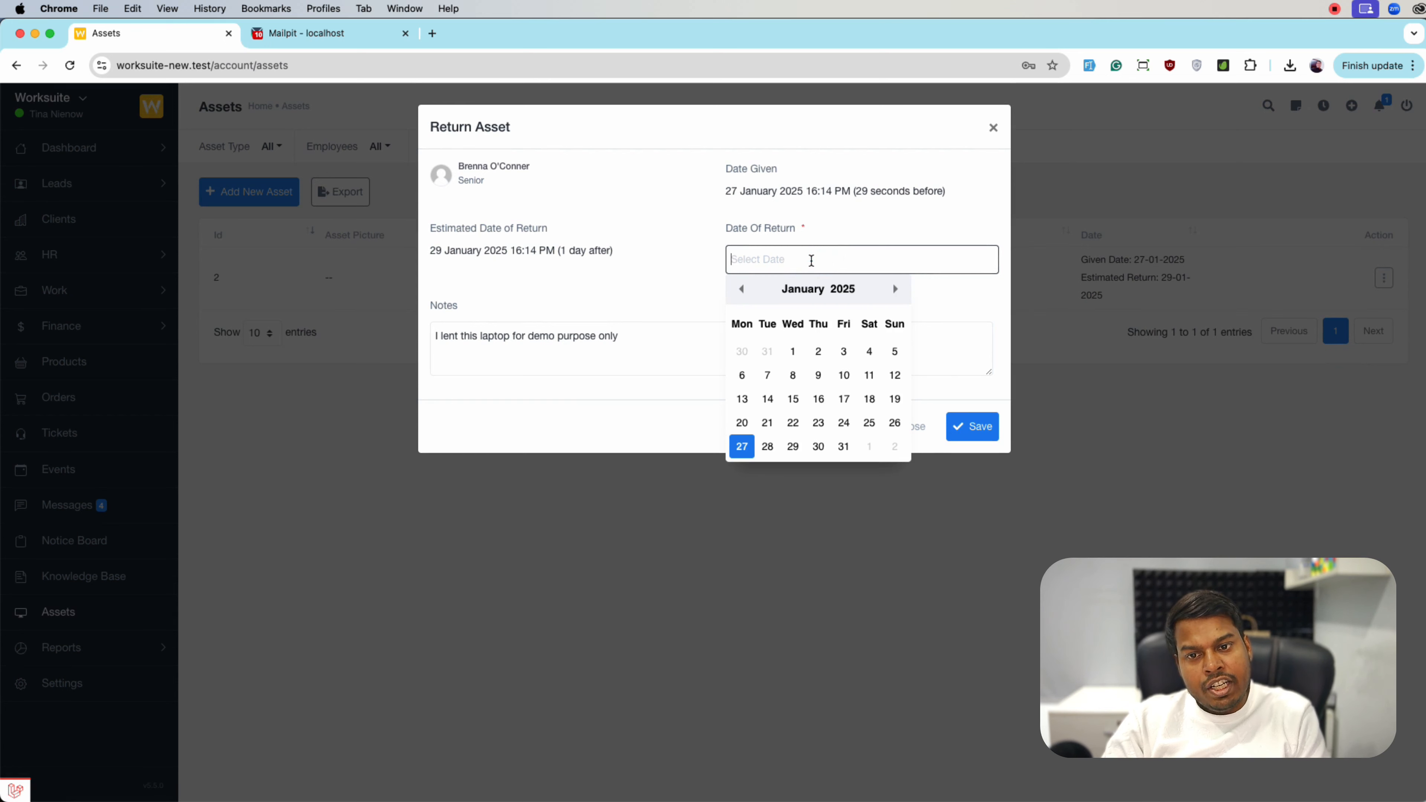
{"action": "left_click", "coordinate": [818, 446]}
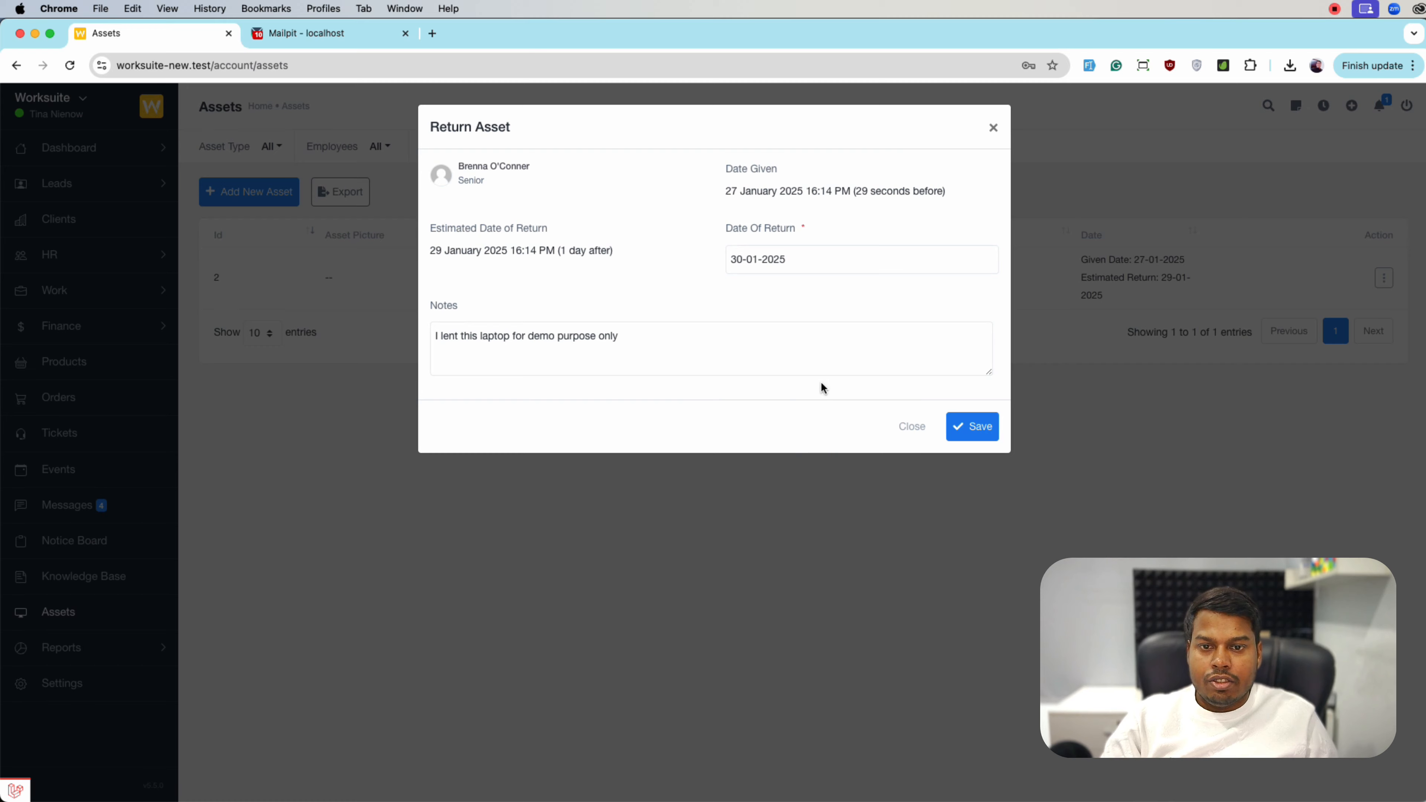
{"action": "left_click", "coordinate": [986, 431]}
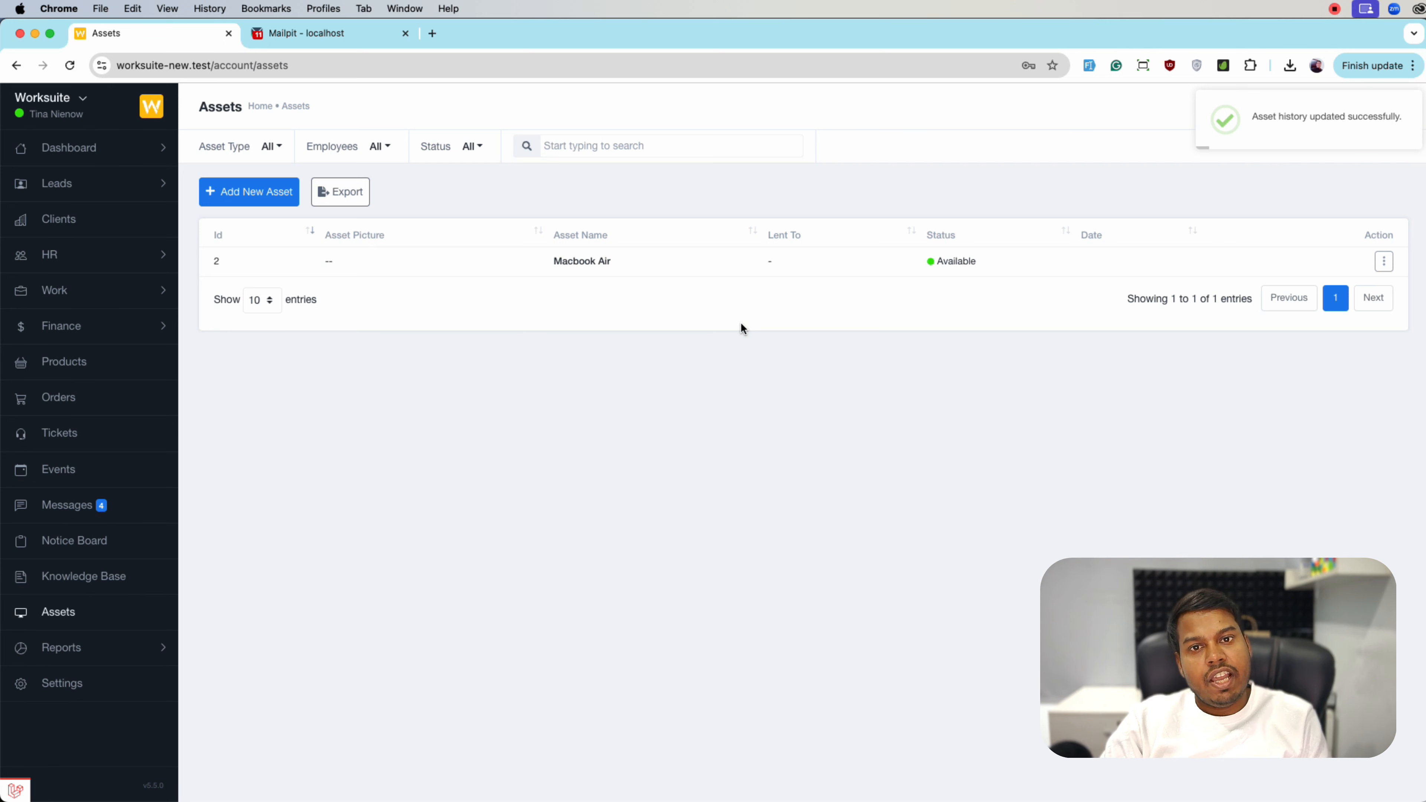
View the Macbook Air's asset details and examine the given and return dates in its lending history
{"action": "left_click", "coordinate": [1381, 263]}
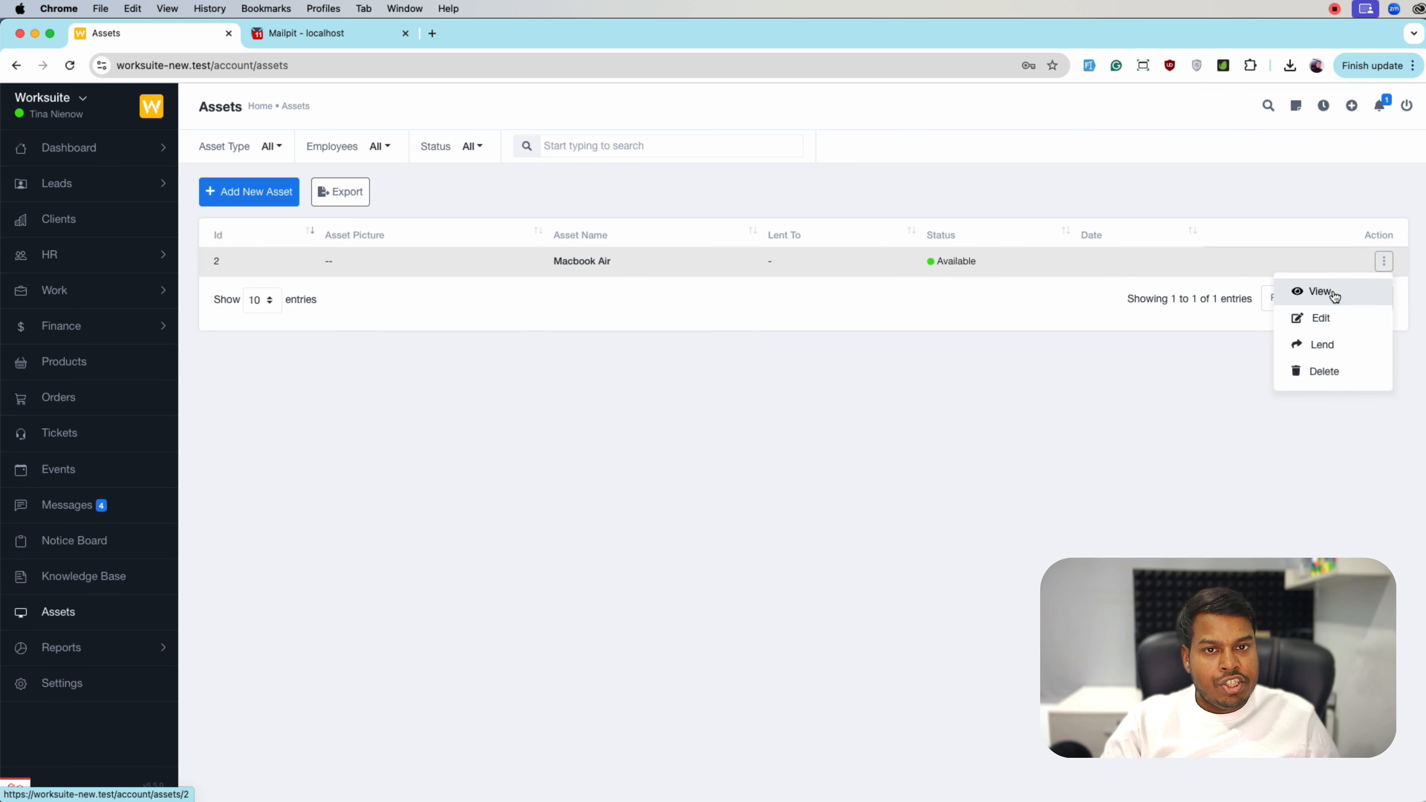
{"action": "left_click", "coordinate": [1334, 295]}
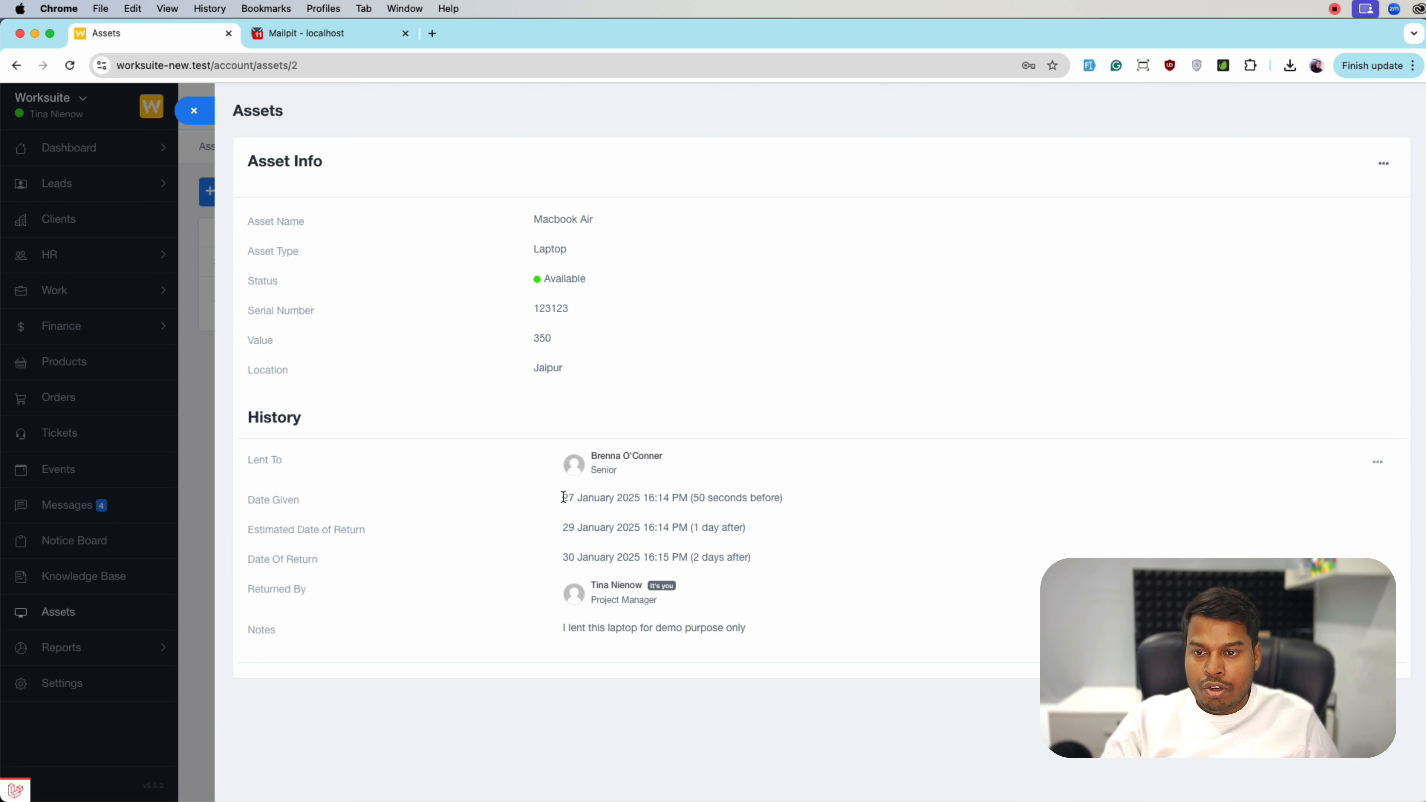
{"action": "left_click_drag", "start_coordinate": [562, 497], "coordinate": [614, 498]}
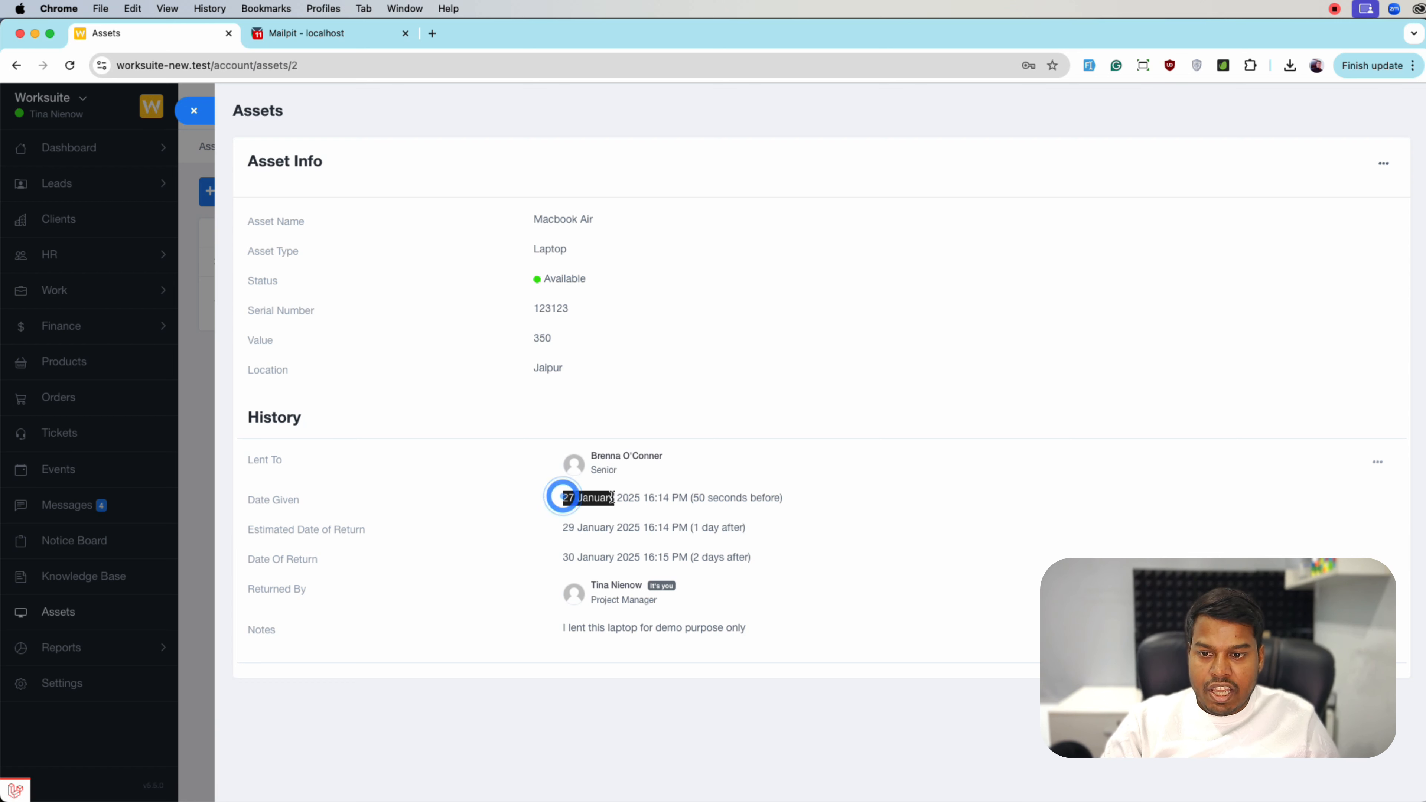
{"action": "left_click", "coordinate": [492, 566]}
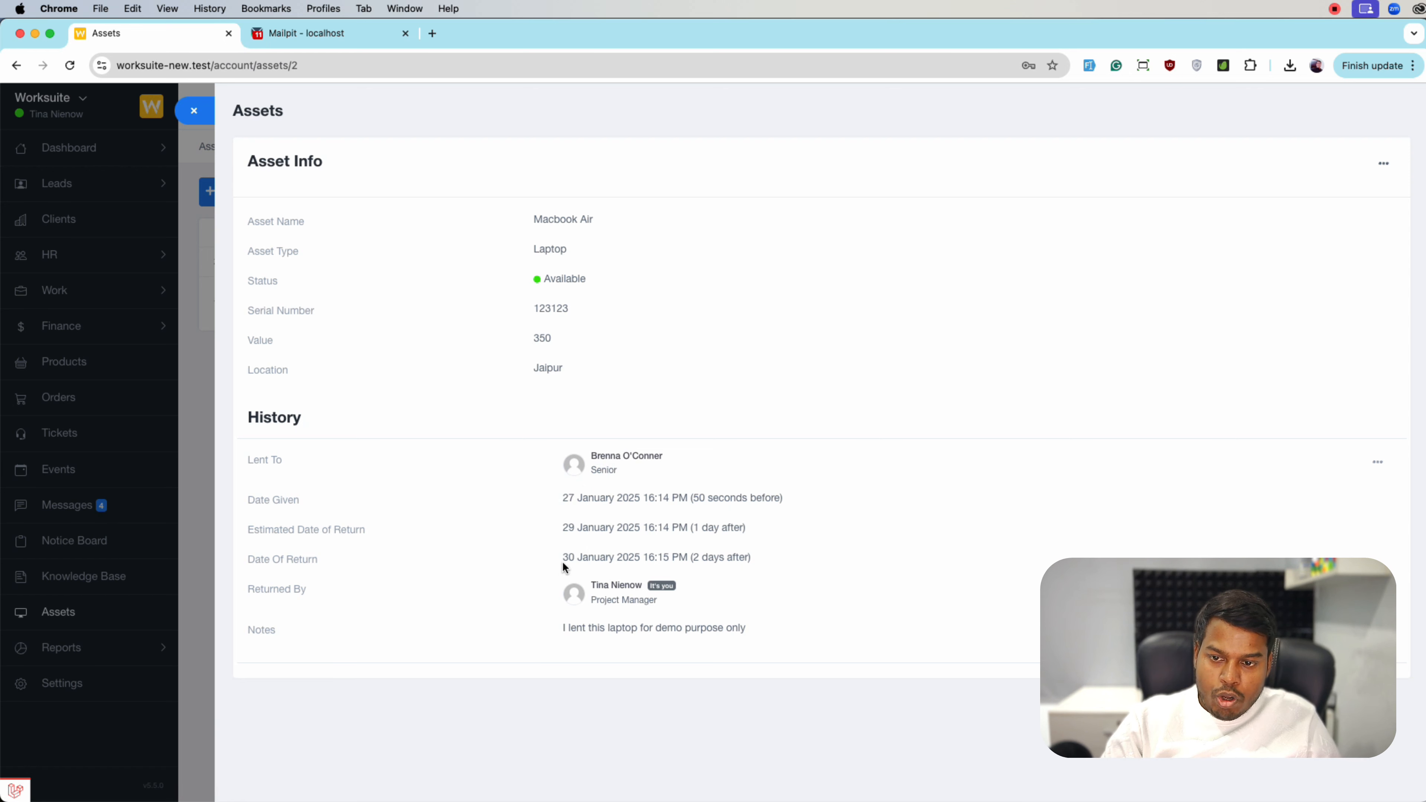
{"action": "left_click_drag", "start_coordinate": [565, 560], "coordinate": [628, 558]}
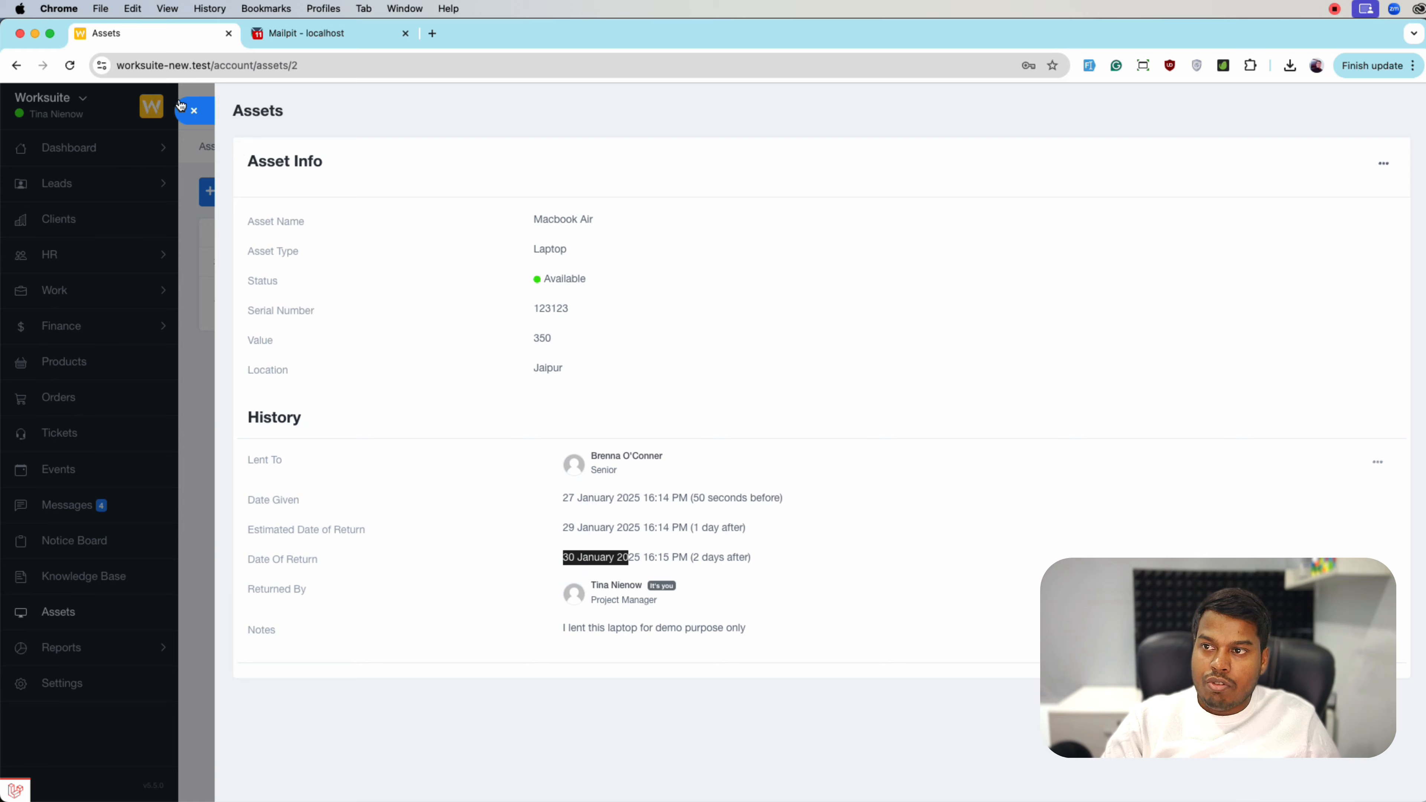
{"action": "left_click", "coordinate": [178, 100]}
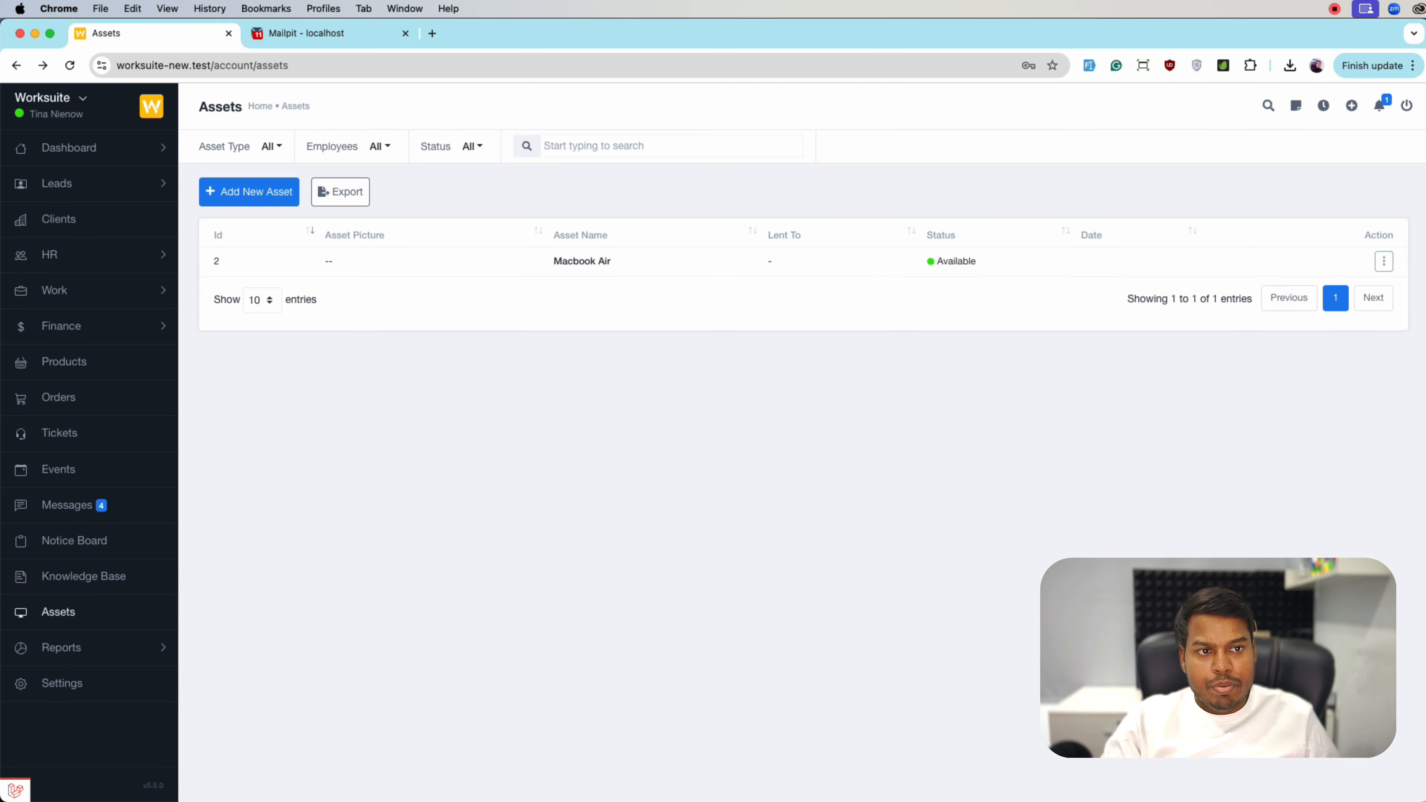
Edit the Macbook Air asset to set its status to Non Functional and save
{"action": "left_click", "coordinate": [1384, 262]}
{"action": "left_click", "coordinate": [1350, 317]}
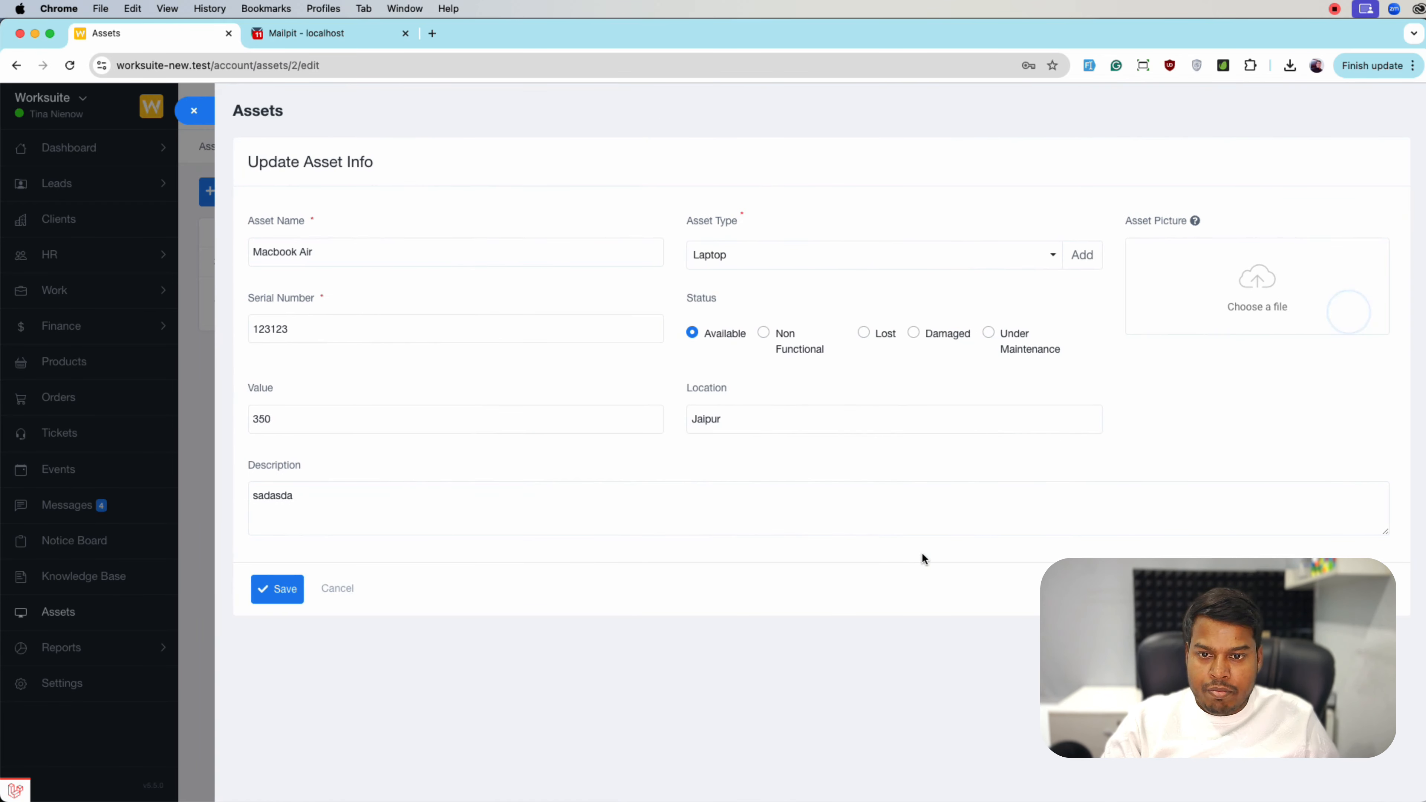
{"action": "left_click", "coordinate": [797, 341]}
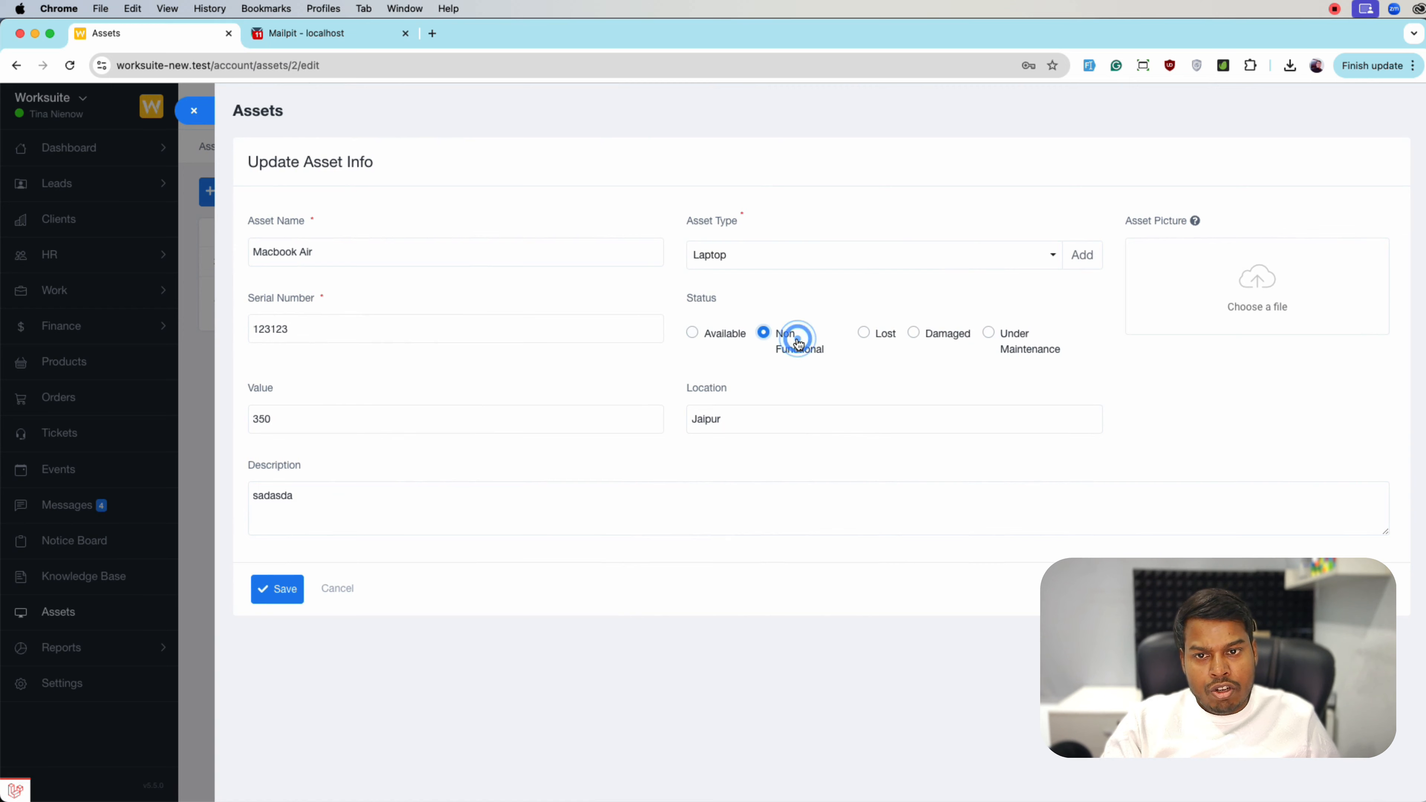
{"action": "left_click", "coordinate": [297, 589]}
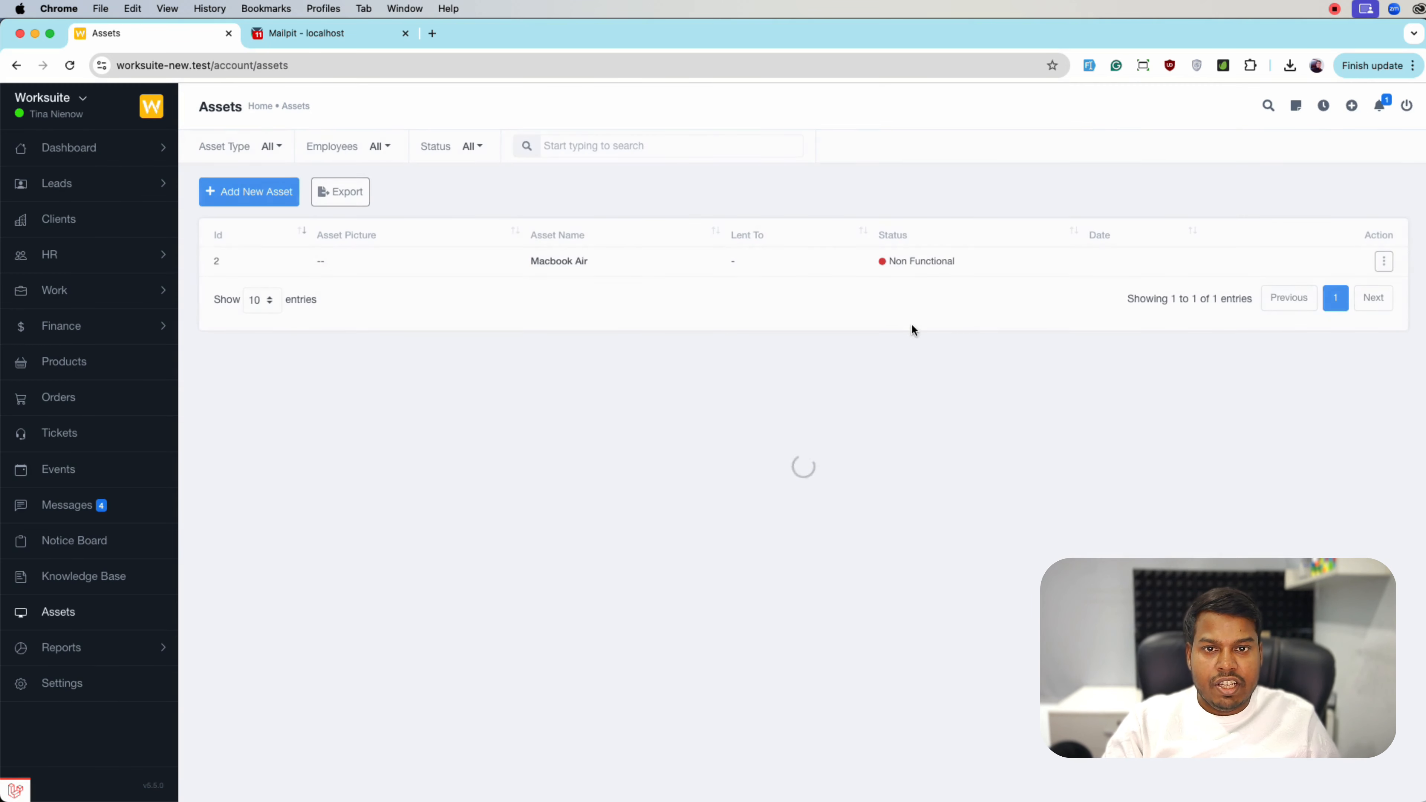